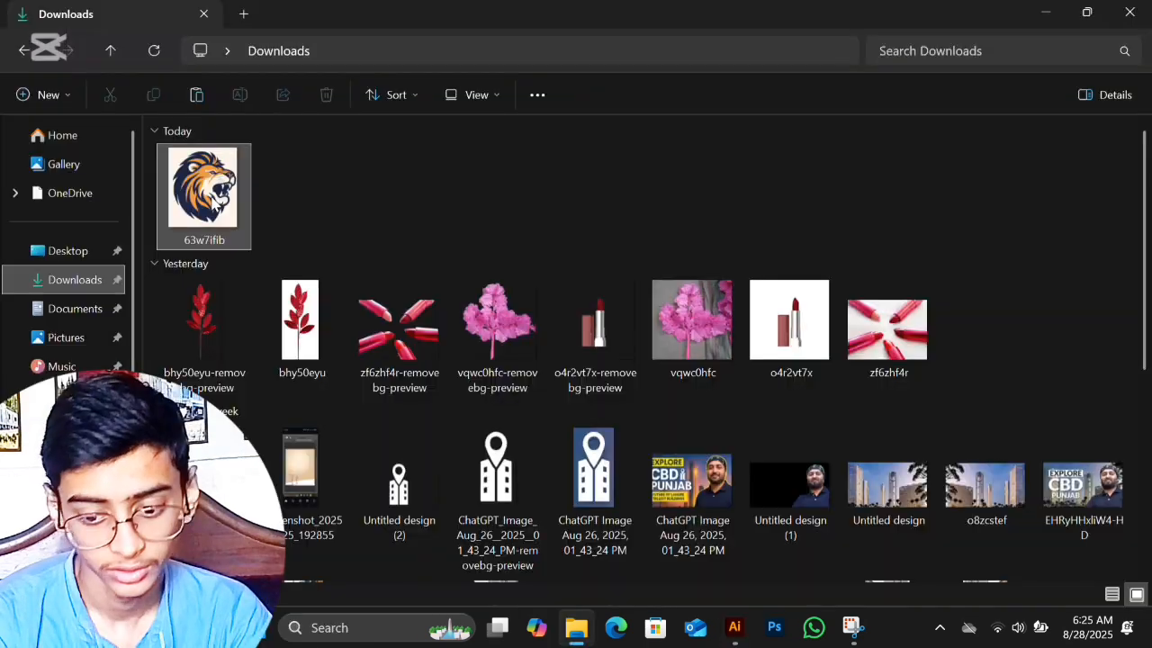
Step: Place the lion image file 63w7ifib in the Illustrator document and scale it to about 510 × 594 pt, centred horizontally on the artboard
{"action": "left_click_drag", "start_coordinate": [216, 198], "coordinate": [529, 335]}
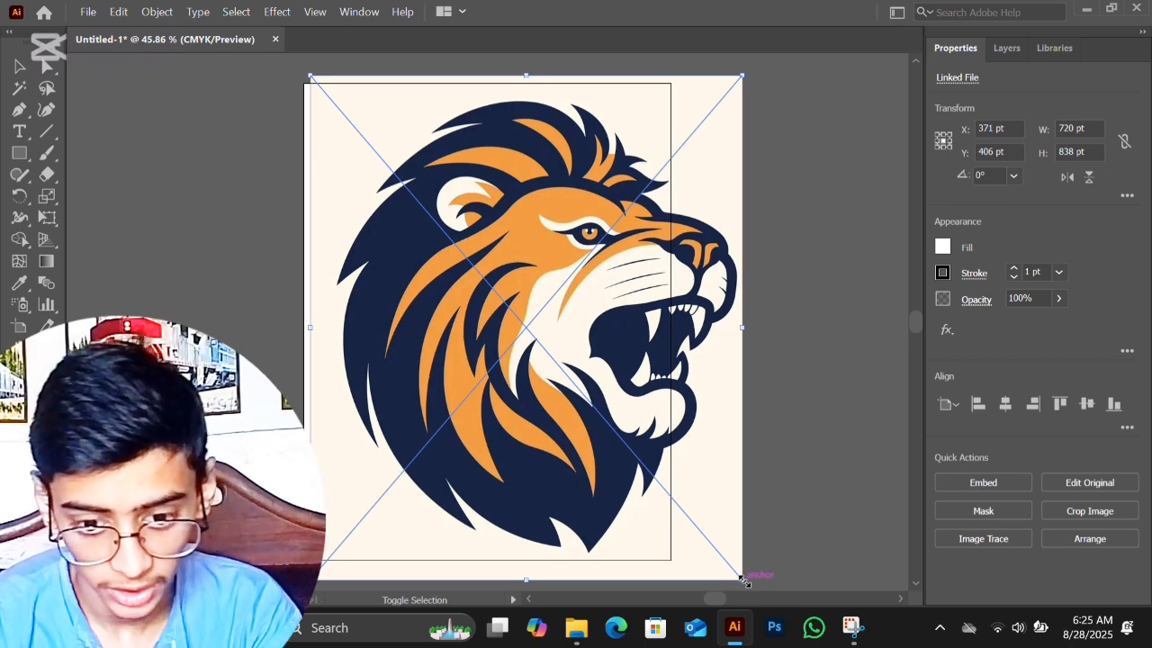
{"action": "left_click_drag", "start_coordinate": [743, 581], "coordinate": [571, 354]}
{"action": "left_click_drag", "start_coordinate": [413, 178], "coordinate": [473, 302]}
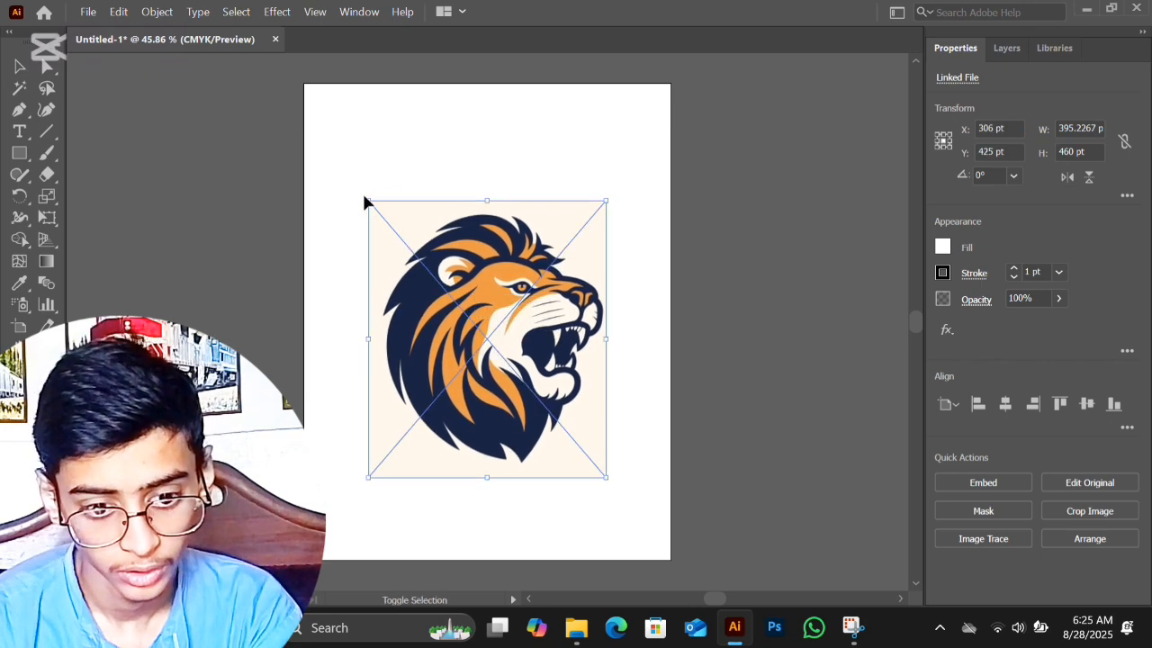
{"action": "left_click_drag", "start_coordinate": [365, 202], "coordinate": [336, 140]}
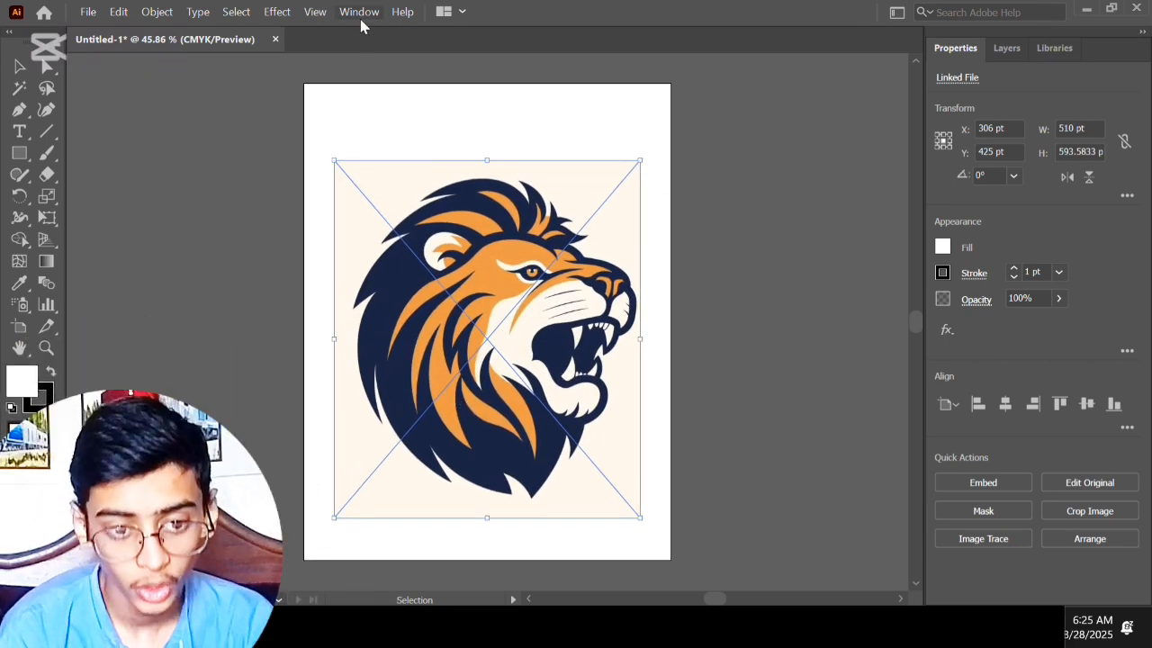
Step: Open the Image Trace settings for the placed lion image
{"action": "left_click", "coordinate": [360, 11]}
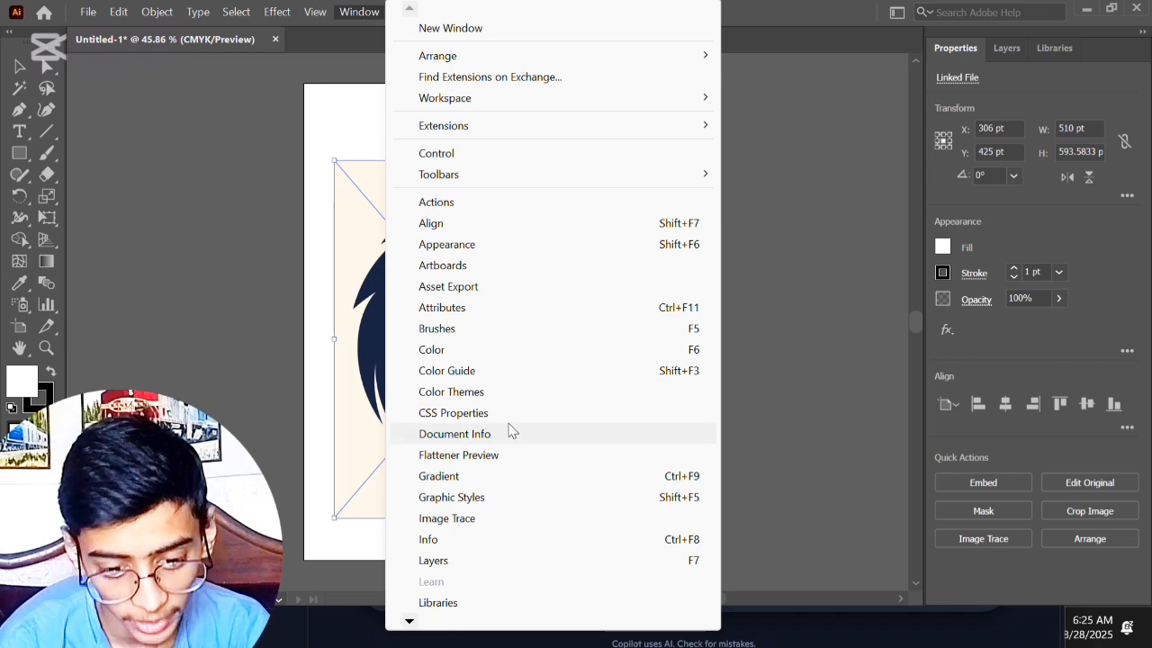
{"action": "left_click", "coordinate": [450, 518]}
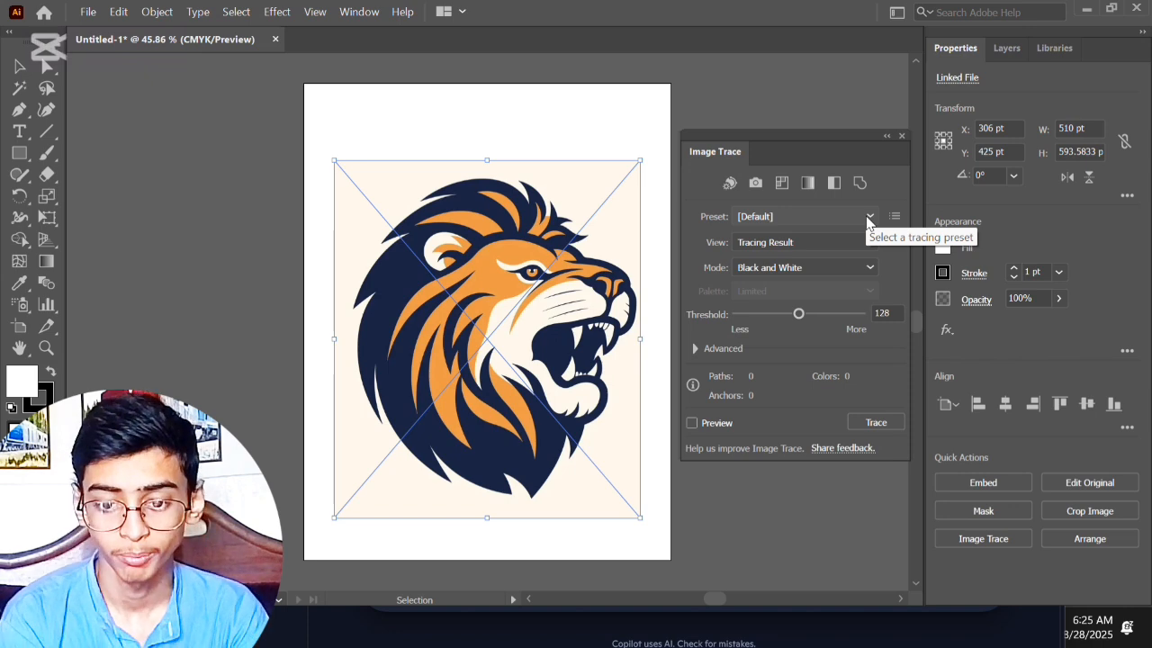
{"action": "left_click", "coordinate": [868, 220]}
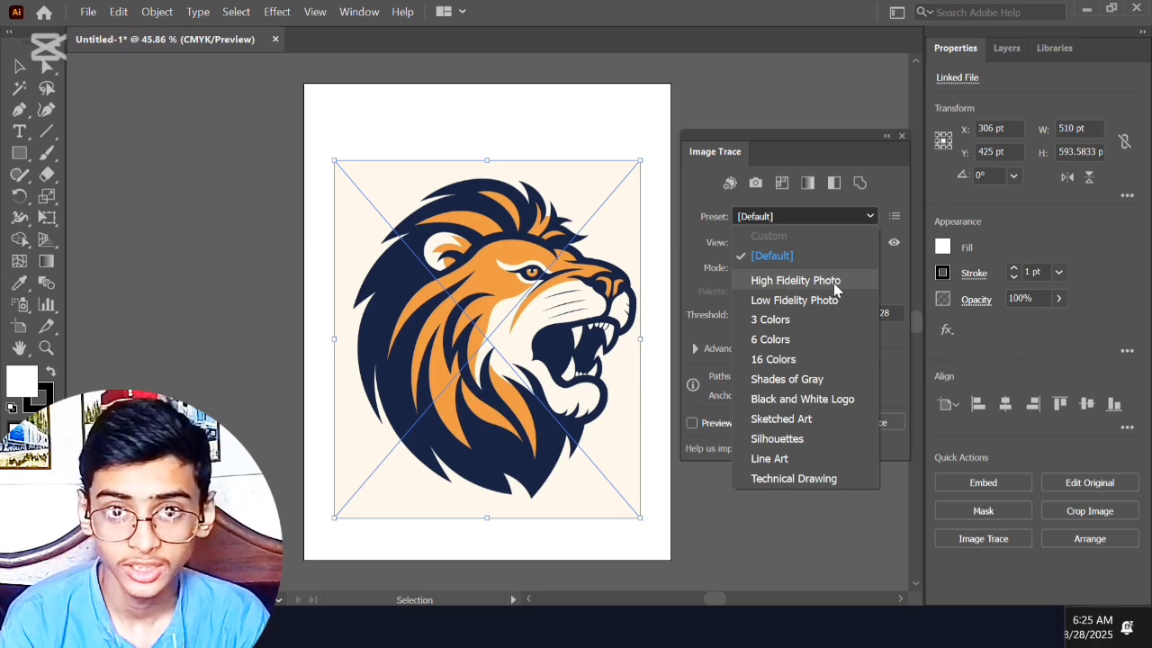
{"action": "left_click", "coordinate": [538, 301]}
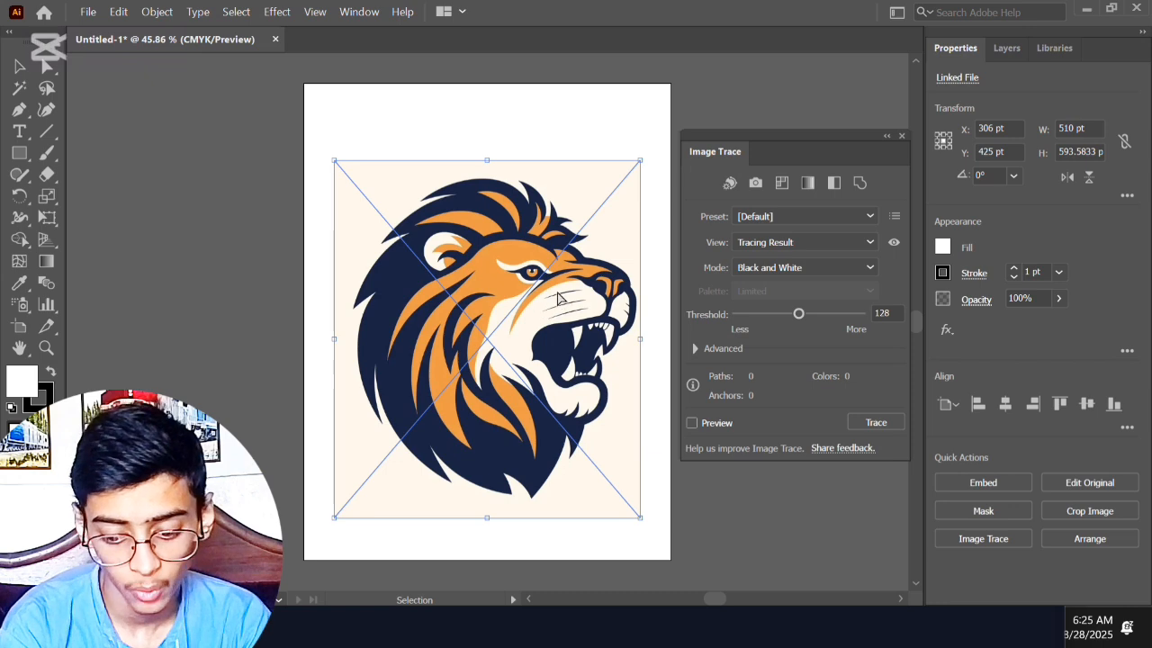
Step: Trace the lion image with the High Fidelity Photo preset and close the tracing settings
{"action": "key", "text": "ctrl+plus"}
{"action": "key", "text": "ctrl+plus"}
{"action": "key", "text": "ctrl+plus"}
{"action": "key", "text": "ctrl+plus"}
{"action": "key", "text": "ctrl+plus"}
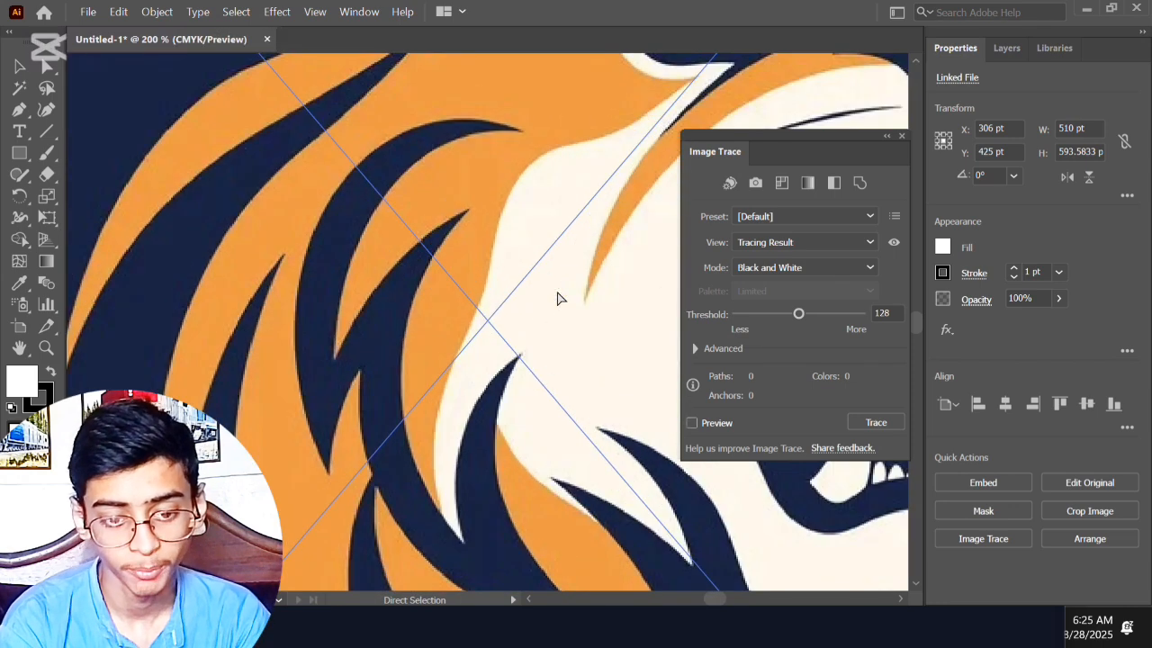
{"action": "key", "text": "ctrl+0"}
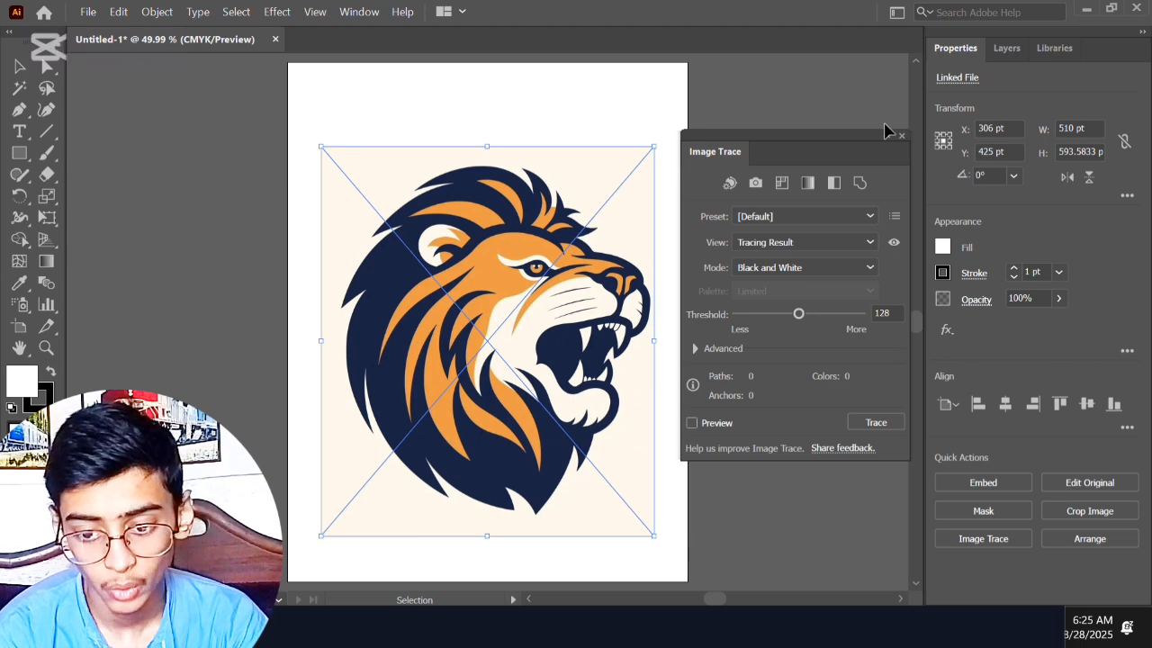
{"action": "left_click", "coordinate": [869, 216]}
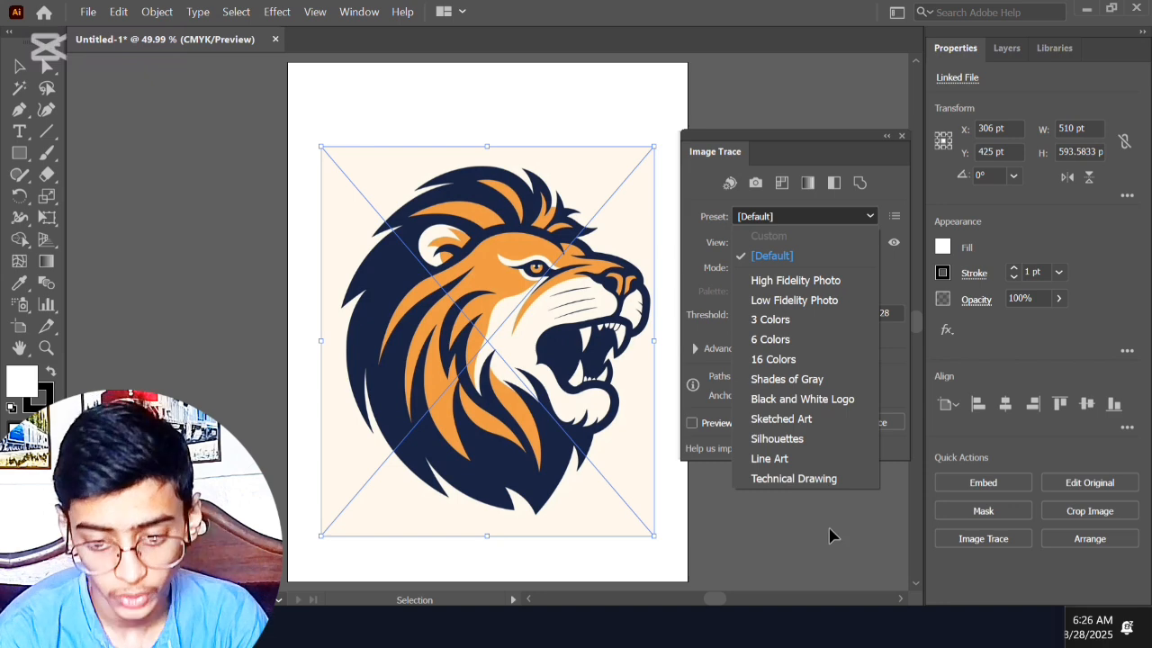
{"action": "left_click", "coordinate": [892, 265]}
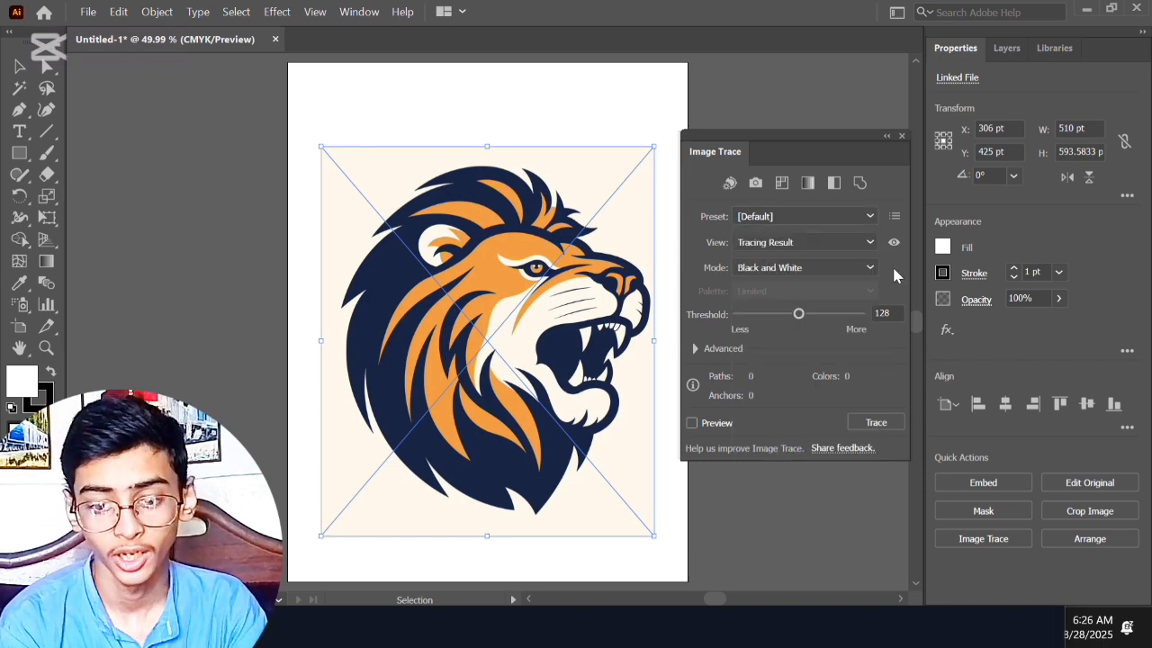
{"action": "left_click", "coordinate": [870, 216]}
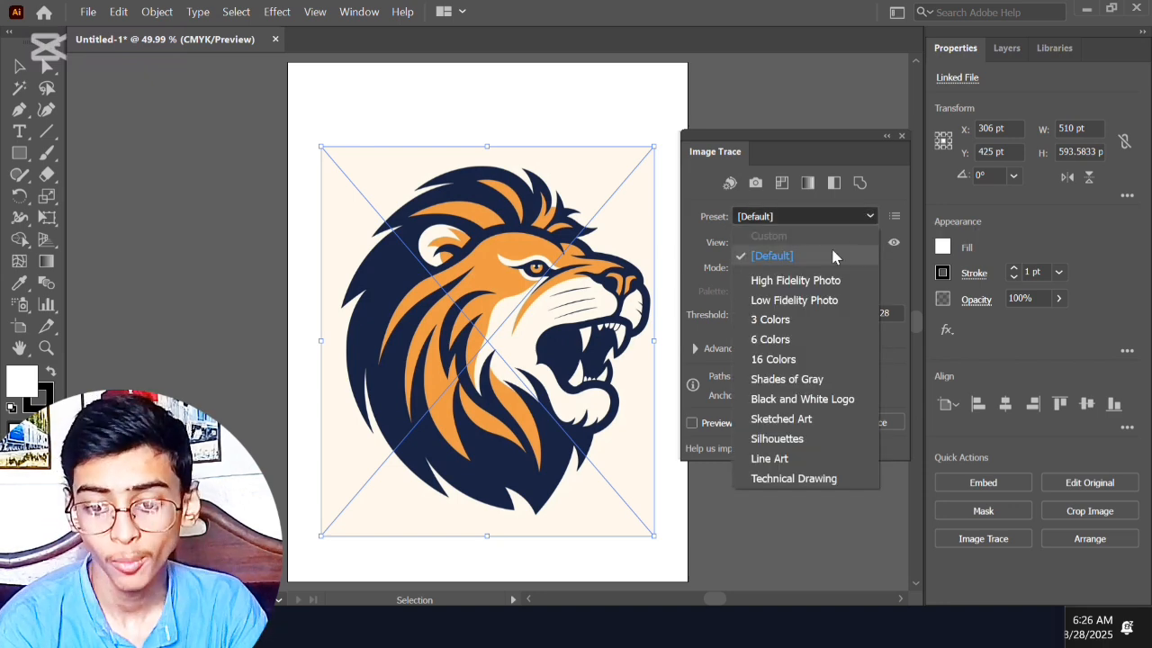
{"action": "left_click", "coordinate": [822, 282]}
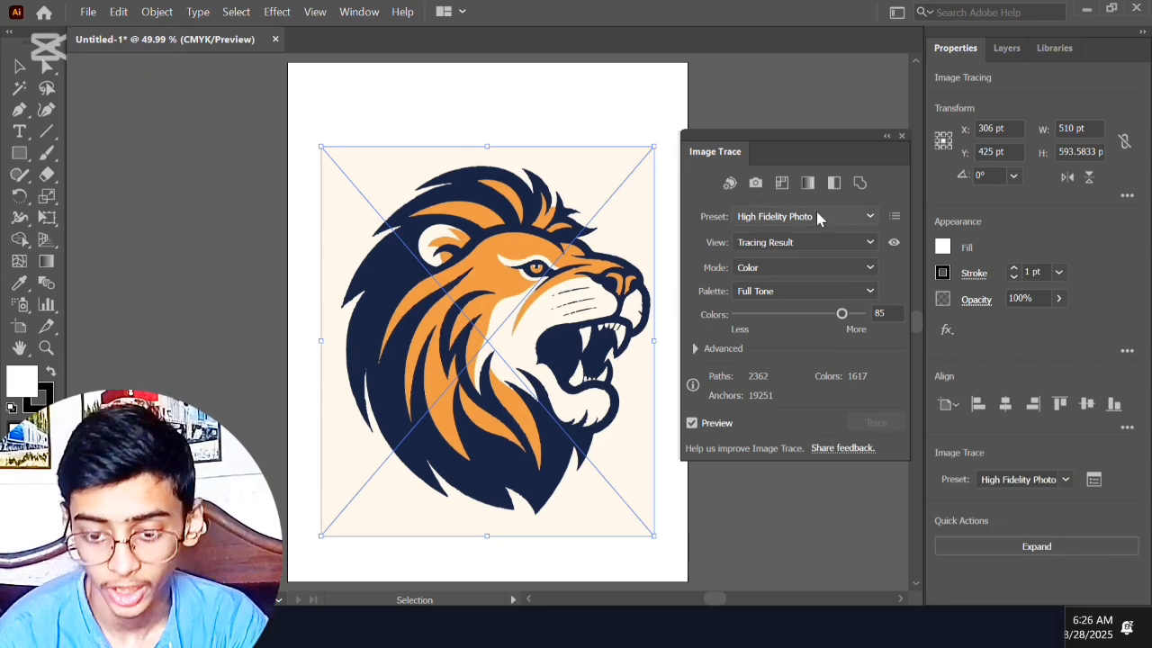
{"action": "left_click", "coordinate": [901, 136]}
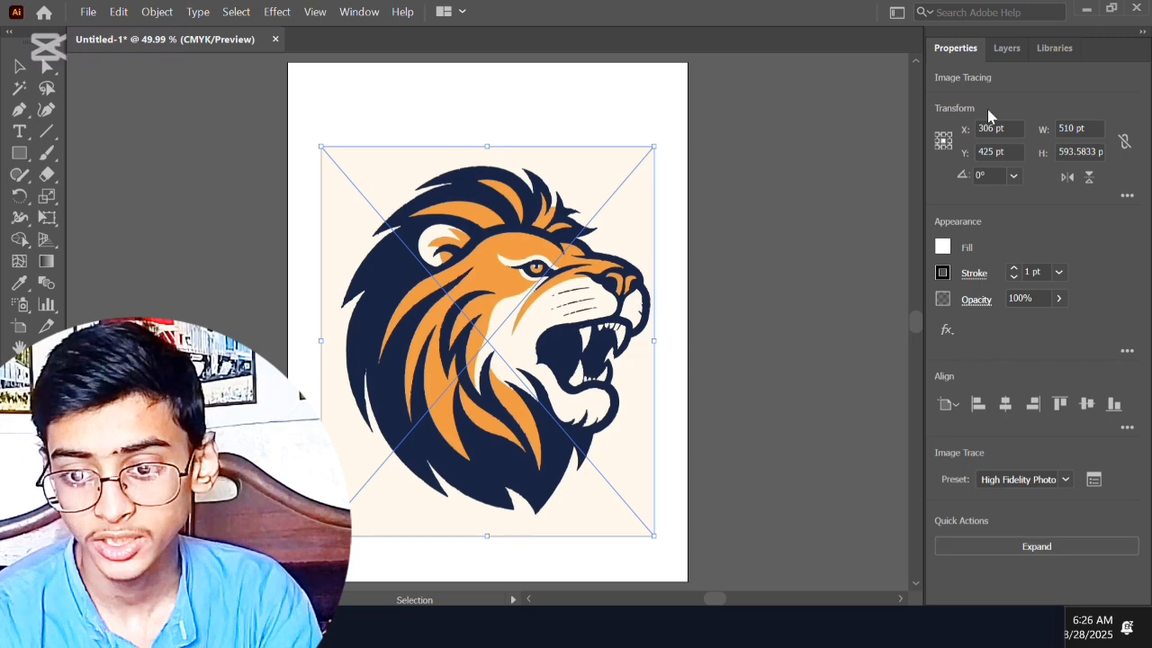
Step: Expand the traced lion image into editable paths and undo that expansion
{"action": "left_click", "coordinate": [1006, 49]}
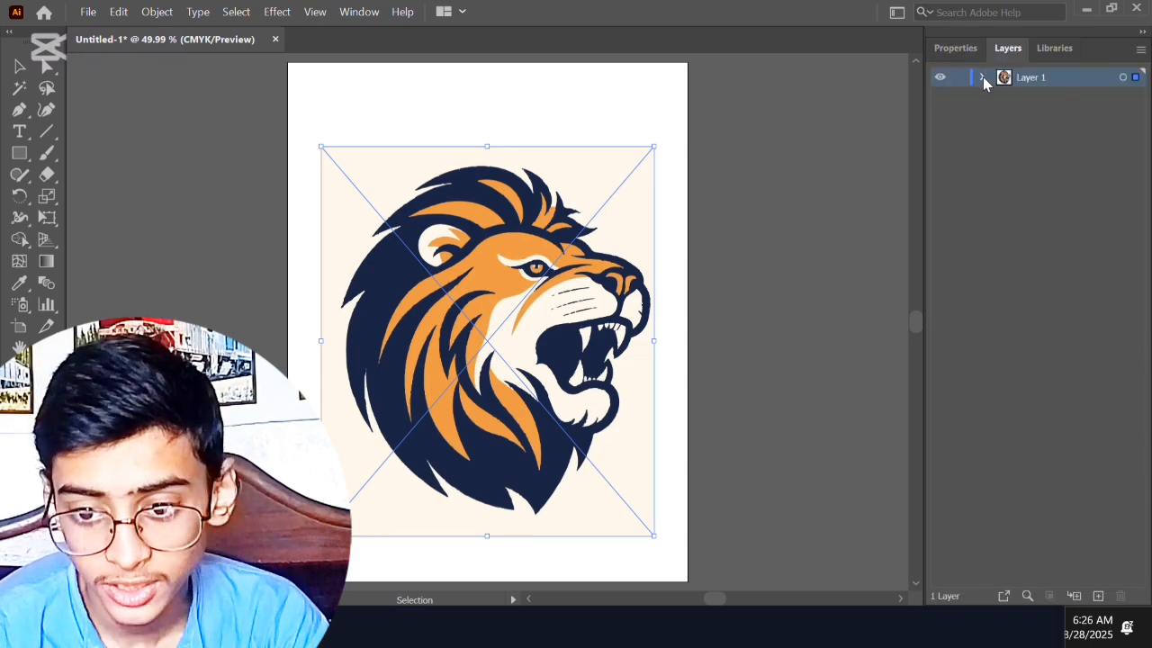
{"action": "left_click", "coordinate": [982, 78]}
{"action": "left_click", "coordinate": [957, 48]}
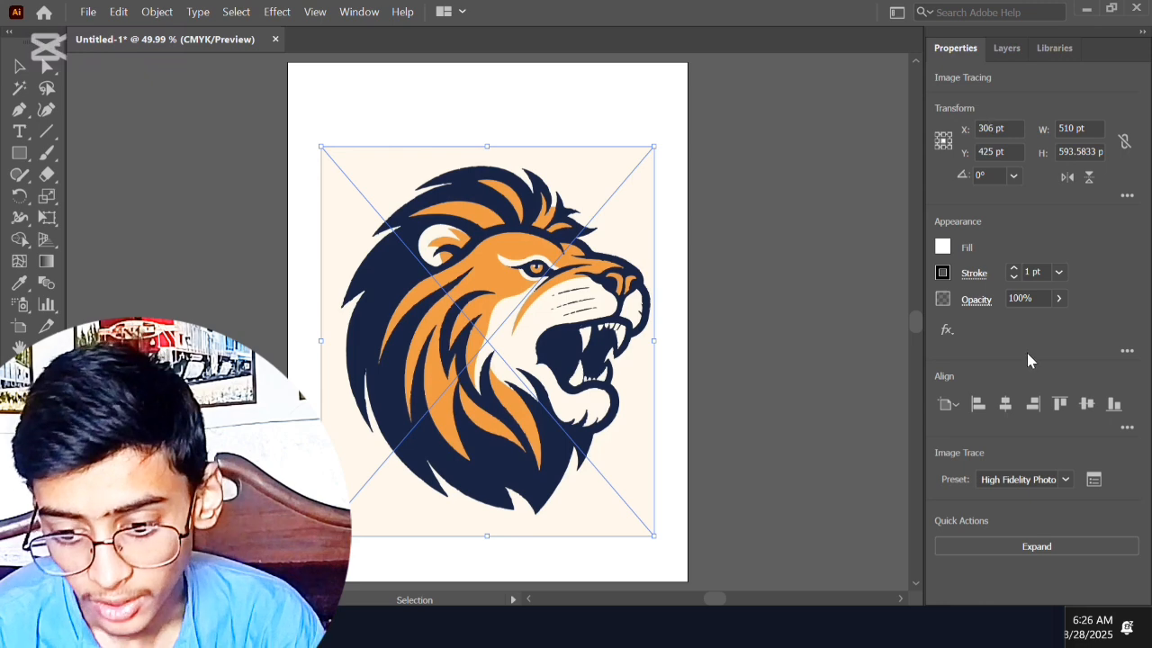
{"action": "left_click", "coordinate": [1025, 543]}
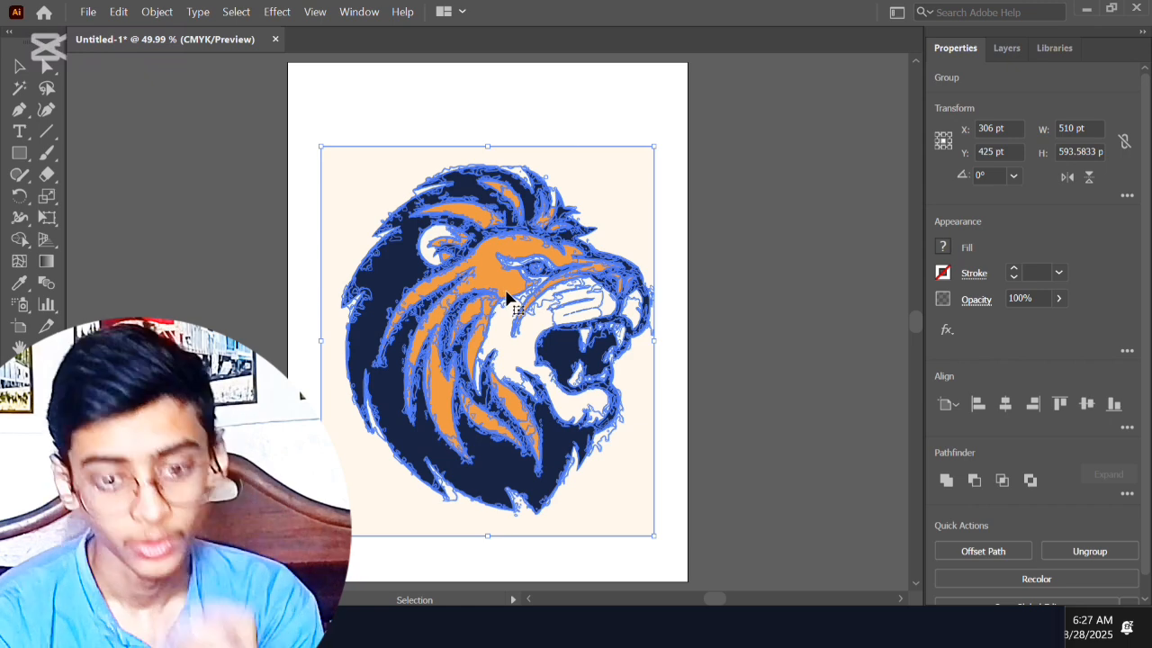
{"action": "key", "text": "ctrl+h"}
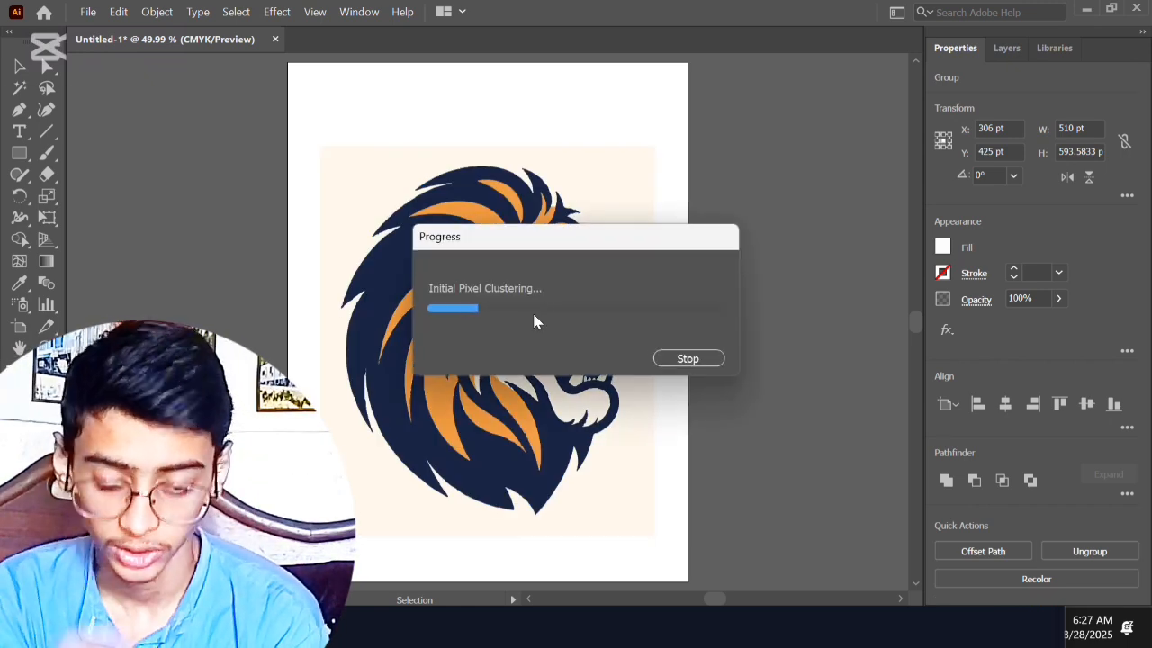
Step: Expand the lion tracing with the Object and Fill options enabled and close the tracing settings
{"action": "left_click", "coordinate": [156, 12]}
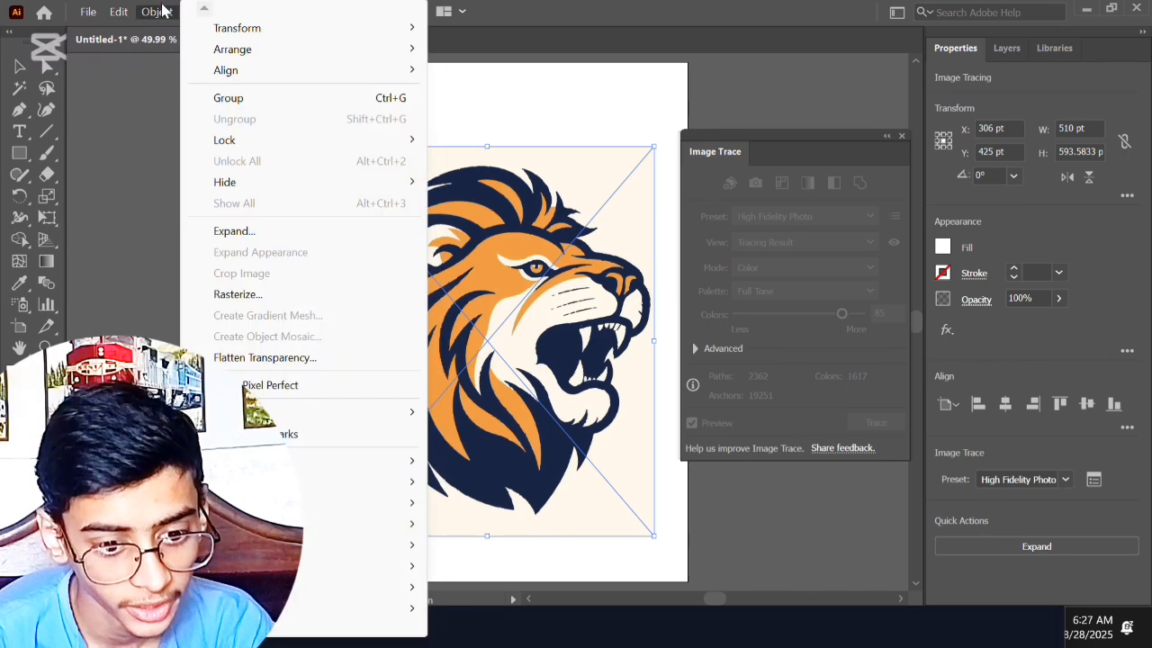
{"action": "left_click", "coordinate": [236, 231]}
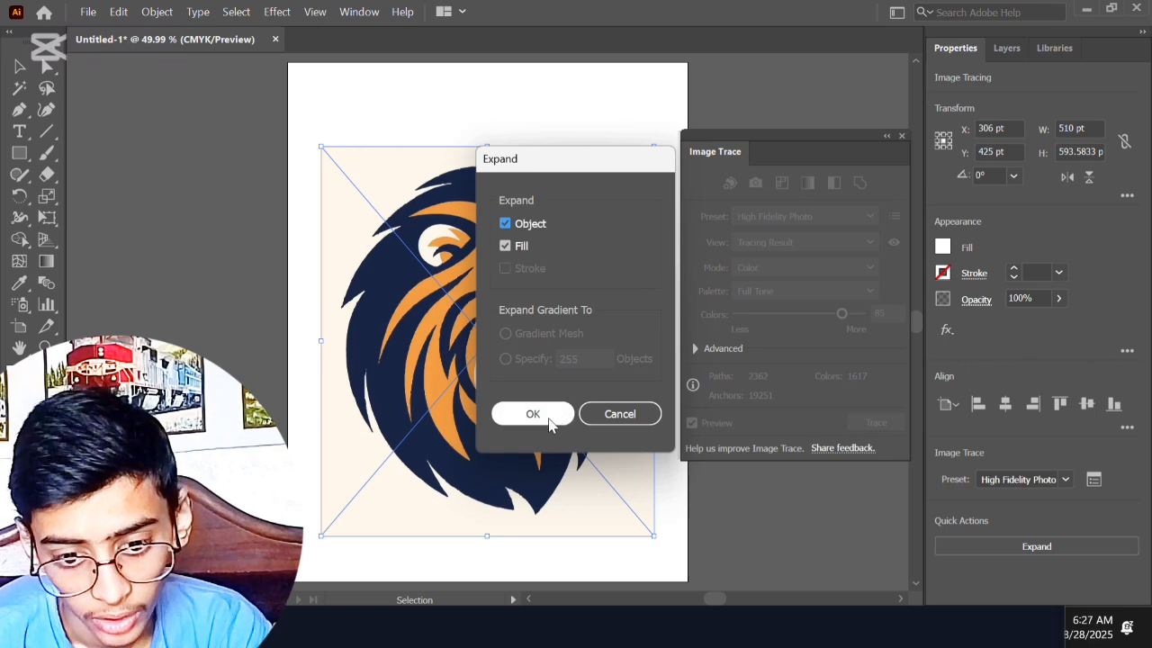
{"action": "left_click", "coordinate": [546, 420]}
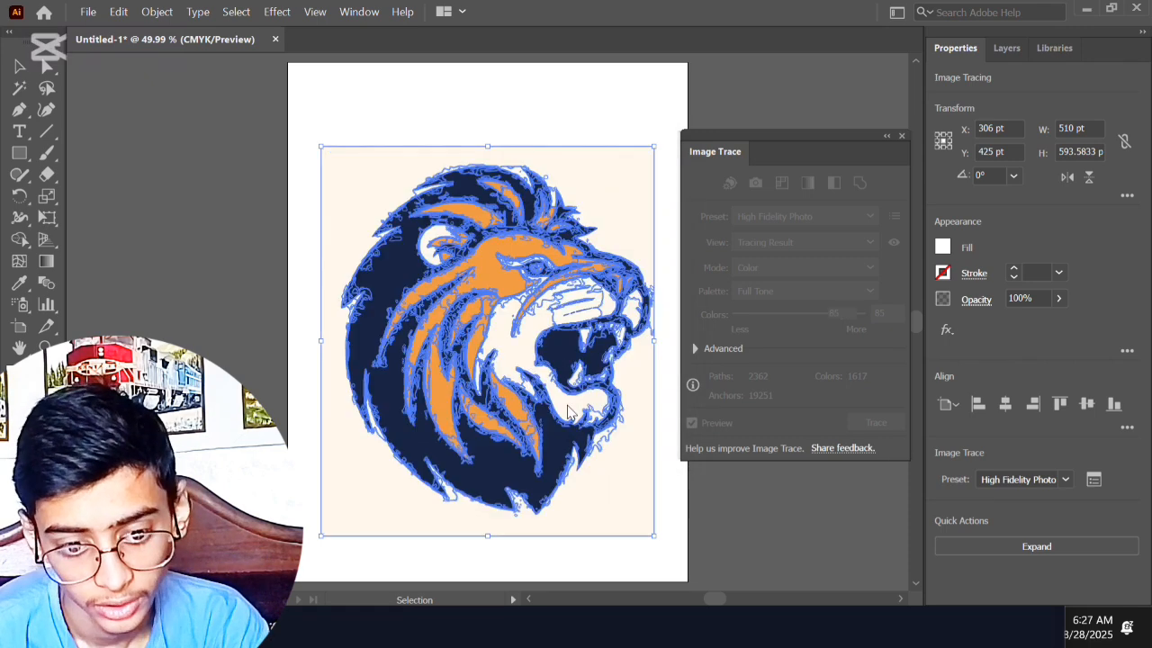
{"action": "left_click", "coordinate": [902, 136]}
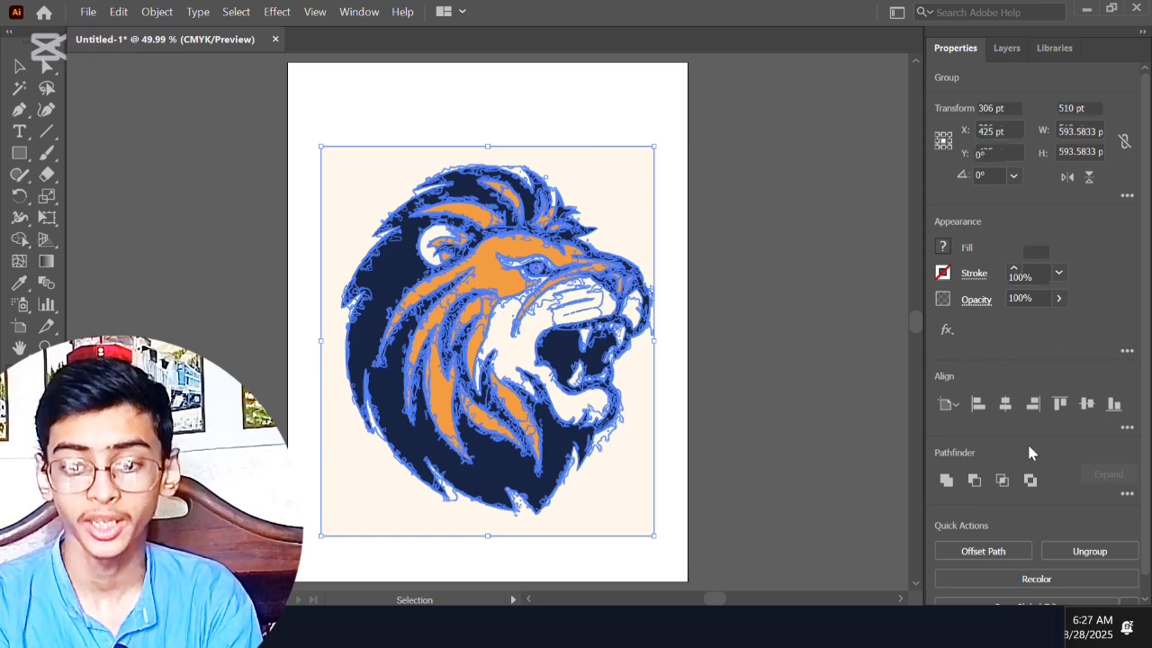
{"action": "scroll", "coordinate": [1027, 441], "scroll_direction": "down", "scroll_amount": 1}
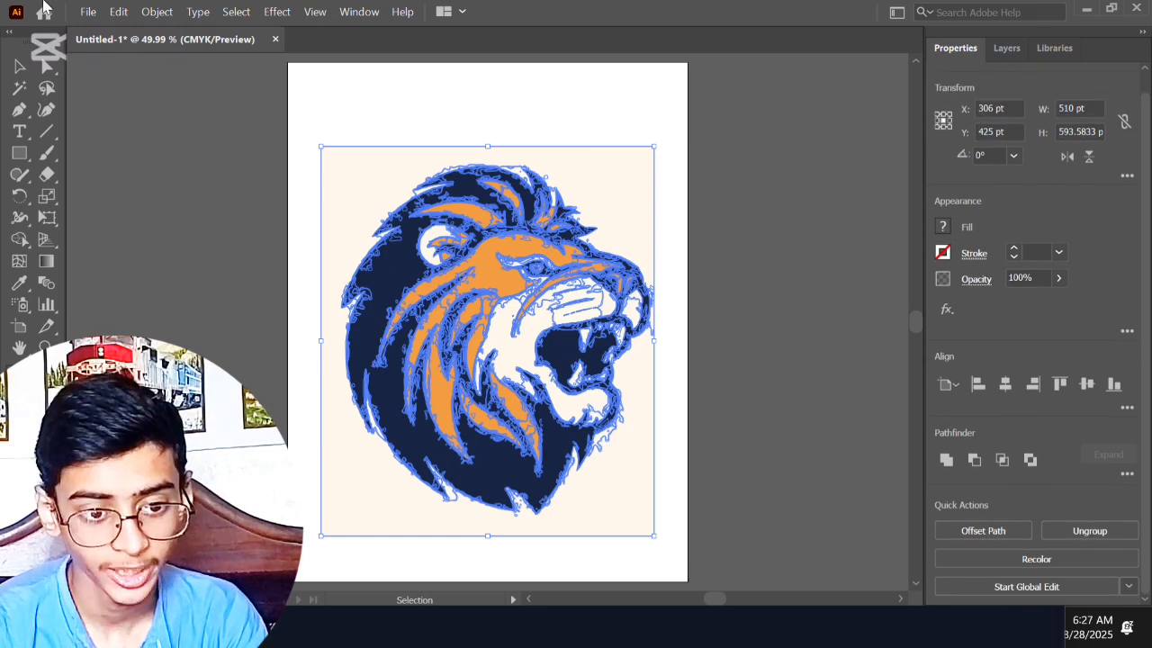
{"action": "left_click", "coordinate": [162, 12]}
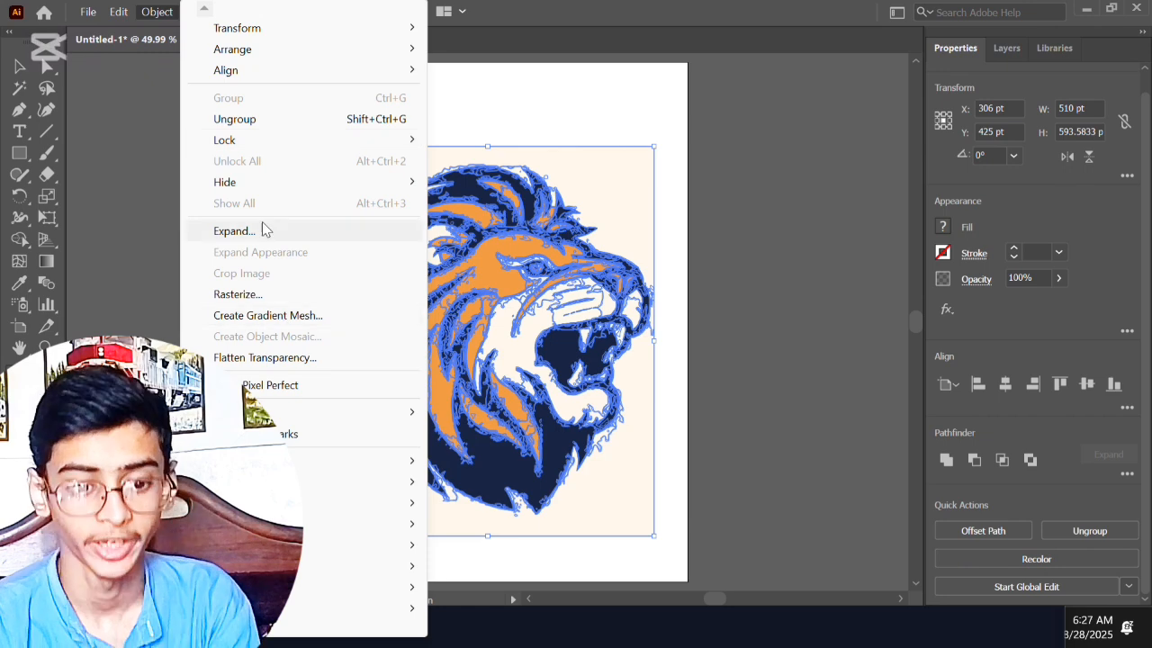
{"action": "left_click", "coordinate": [94, 253]}
{"action": "left_click", "coordinate": [816, 311]}
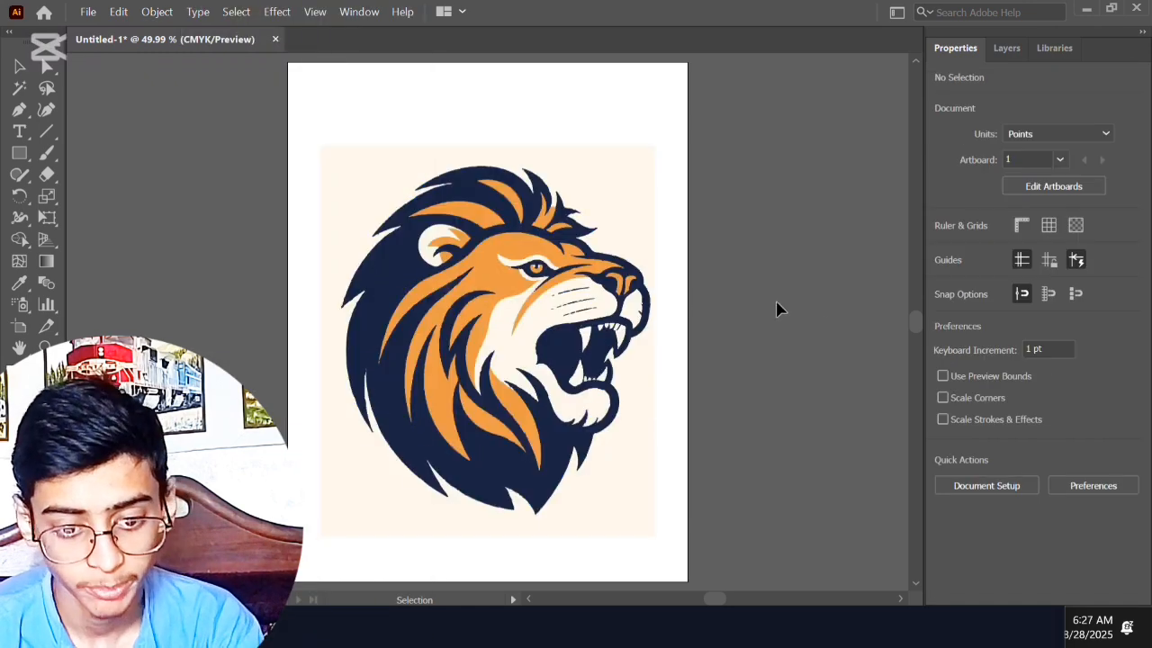
Step: Ungroup the expanded lion artwork, including its nested group, so that its shapes can be selected individually
{"action": "left_click", "coordinate": [484, 333]}
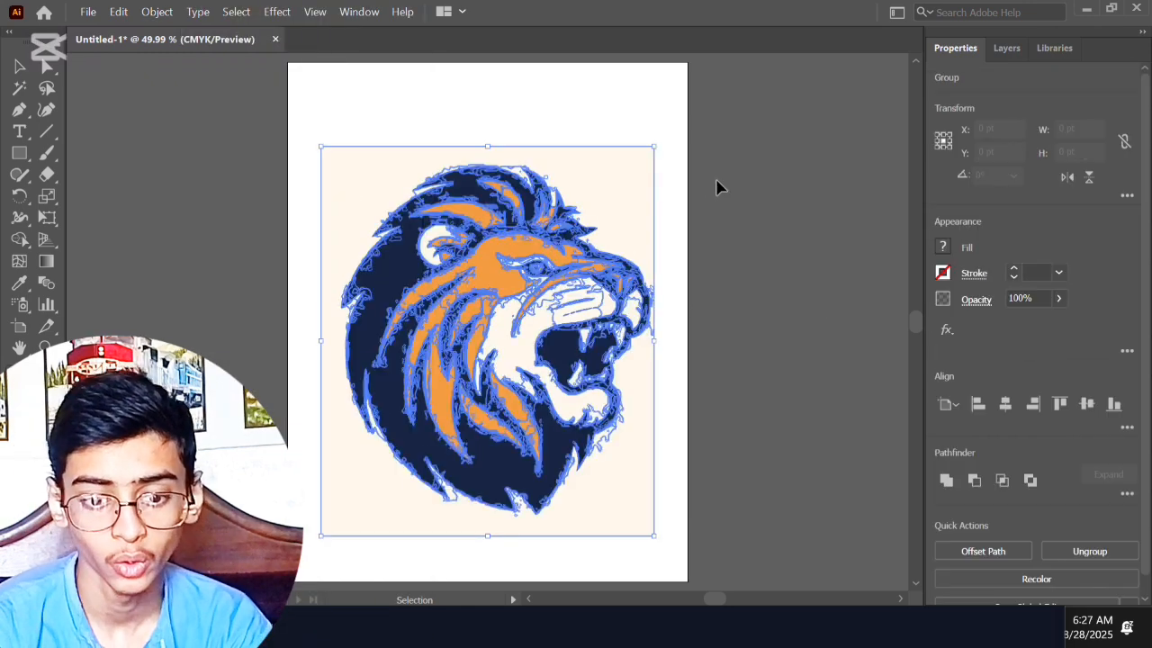
{"action": "right_click", "coordinate": [544, 286]}
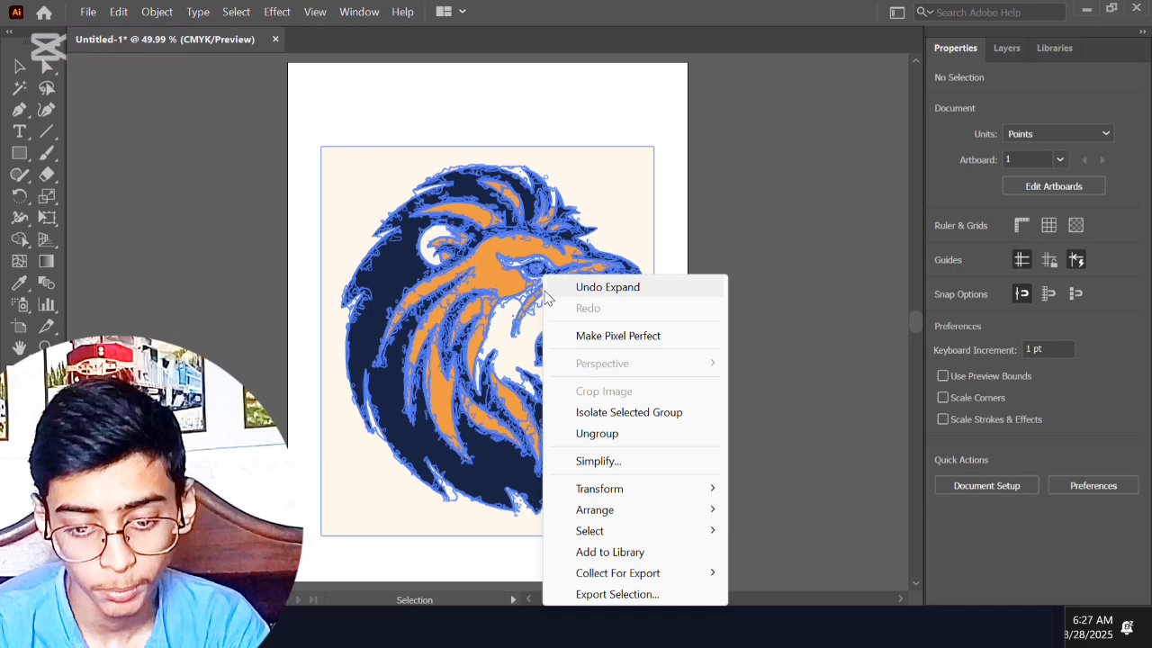
{"action": "left_click", "coordinate": [585, 434]}
{"action": "left_click", "coordinate": [669, 243]}
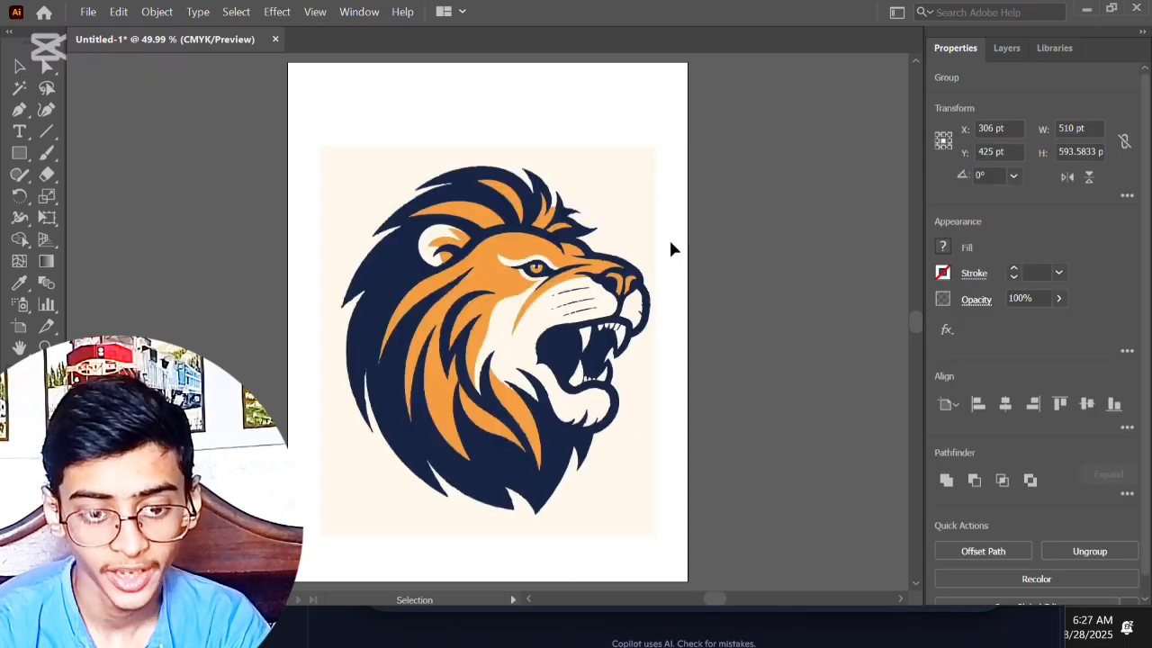
{"action": "left_click", "coordinate": [329, 161]}
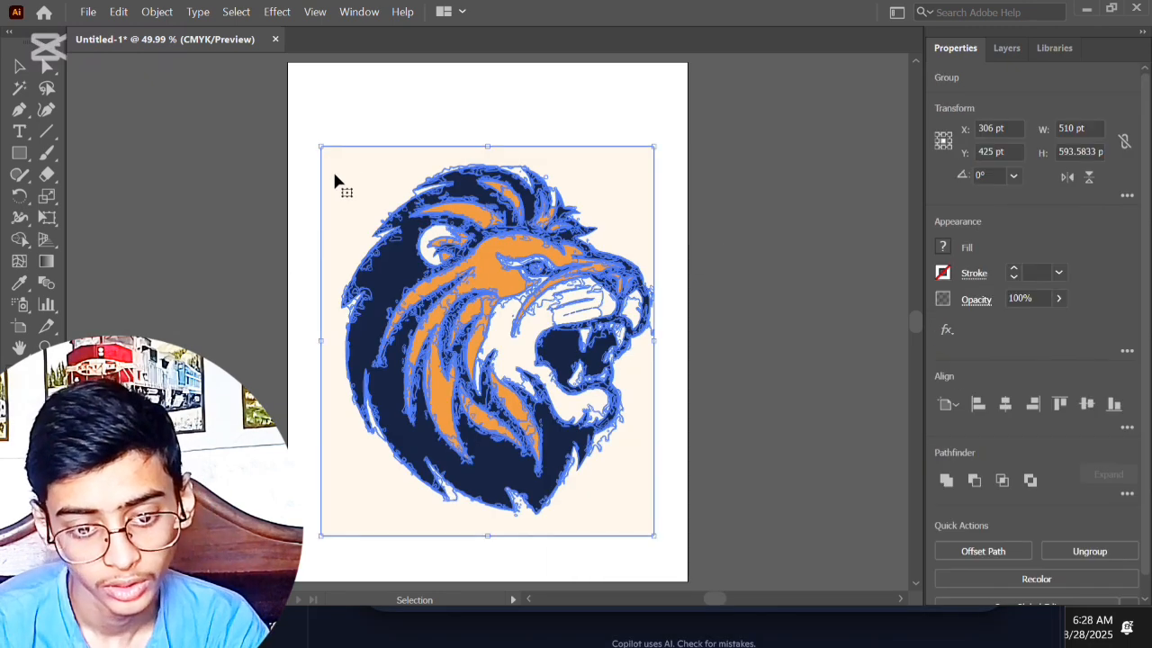
{"action": "right_click", "coordinate": [373, 225]}
{"action": "left_click", "coordinate": [416, 397]}
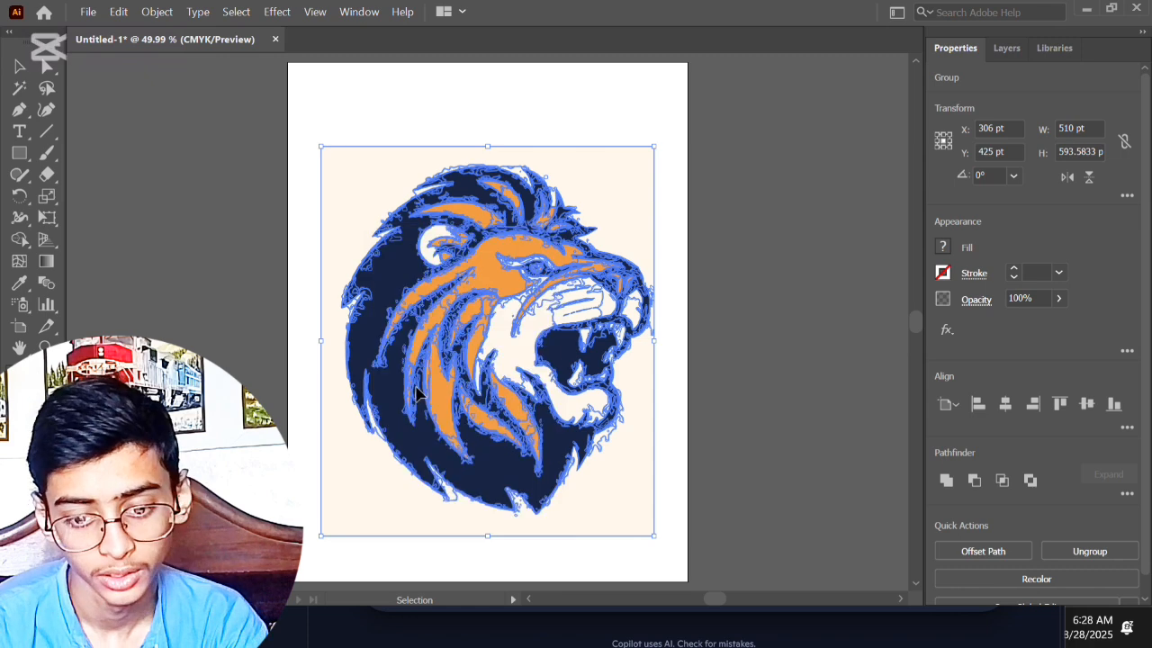
{"action": "left_click", "coordinate": [715, 335]}
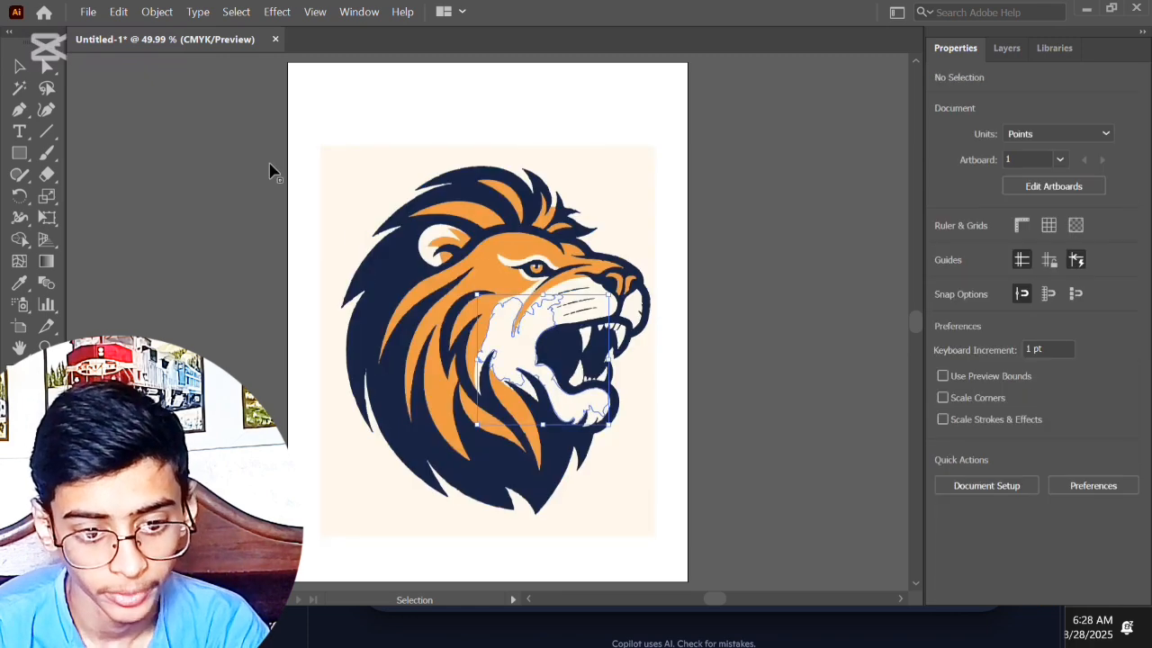
Step: Delete the cream background shape behind the lion, check the remaining paths by selecting them all, and clear the selection
{"action": "left_click", "coordinate": [339, 175]}
{"action": "key", "text": "Delete"}
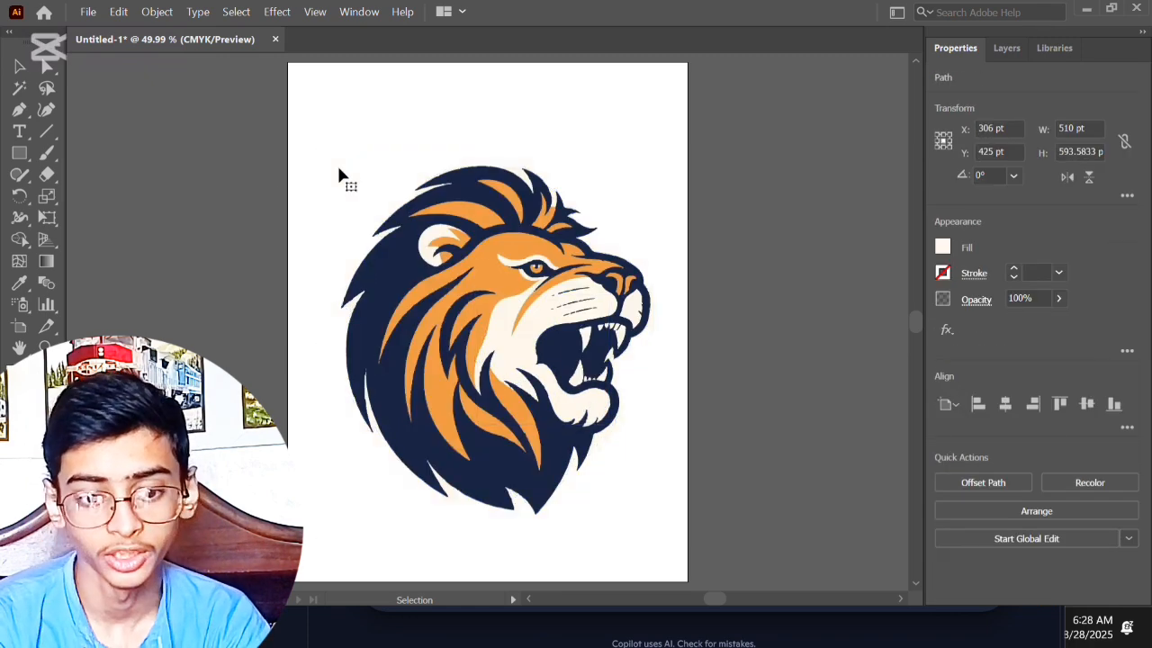
{"action": "left_click_drag", "start_coordinate": [379, 117], "coordinate": [686, 537]}
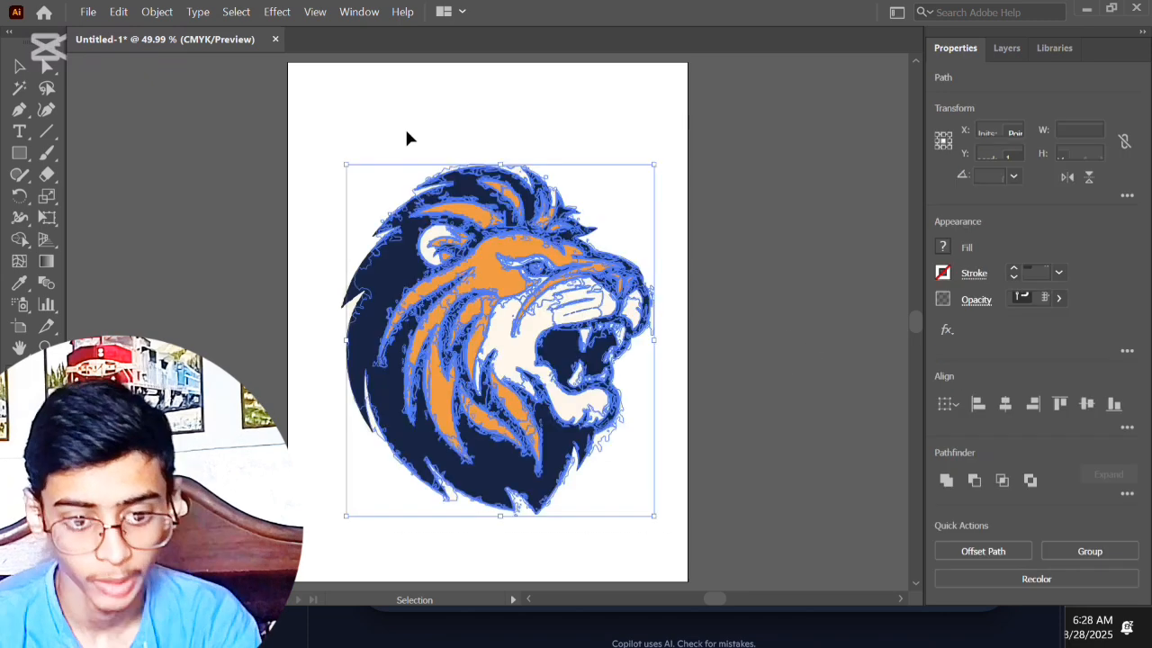
{"action": "left_click_drag", "start_coordinate": [313, 108], "coordinate": [713, 569]}
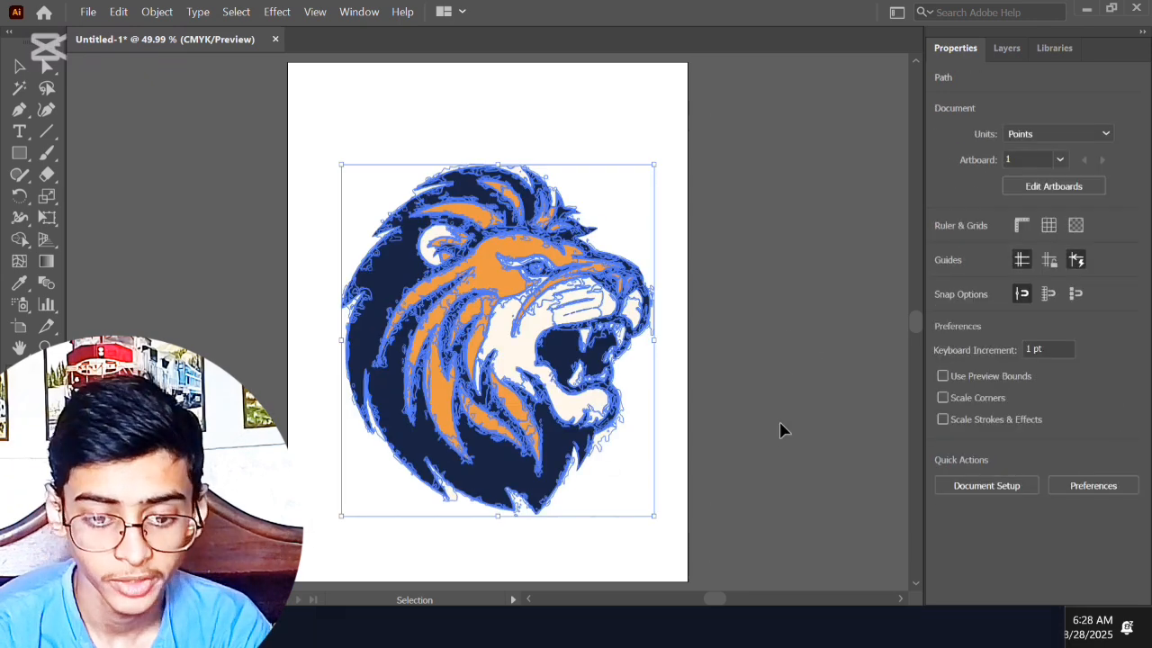
{"action": "key", "text": "ctrl+shift+a"}
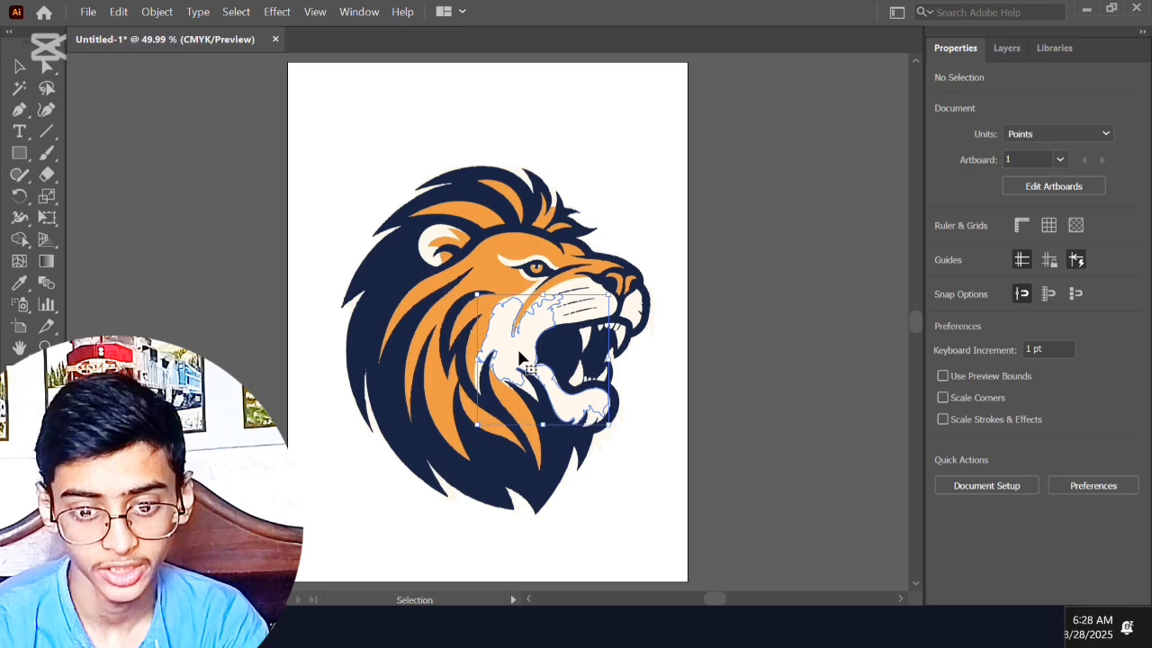
Step: Select individual lion shapes to check that they are separate paths, and delete the whole lion artwork from the artboard
{"action": "left_click", "coordinate": [581, 270]}
{"action": "left_click", "coordinate": [581, 270]}
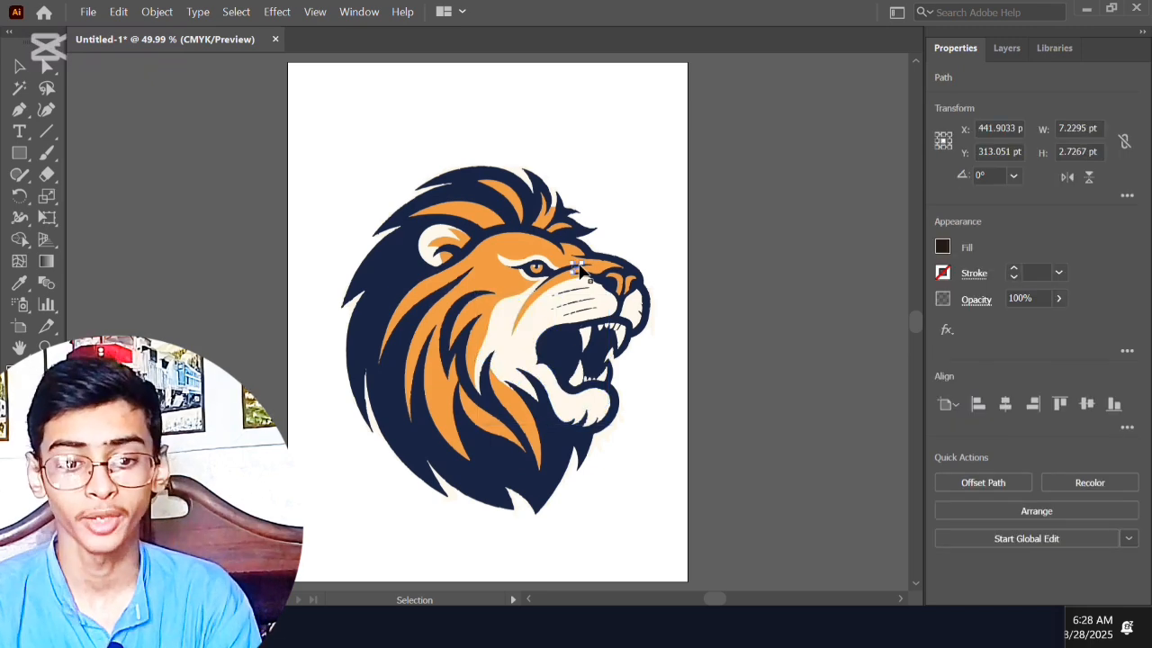
{"action": "left_click", "coordinate": [501, 288]}
{"action": "left_click", "coordinate": [724, 239]}
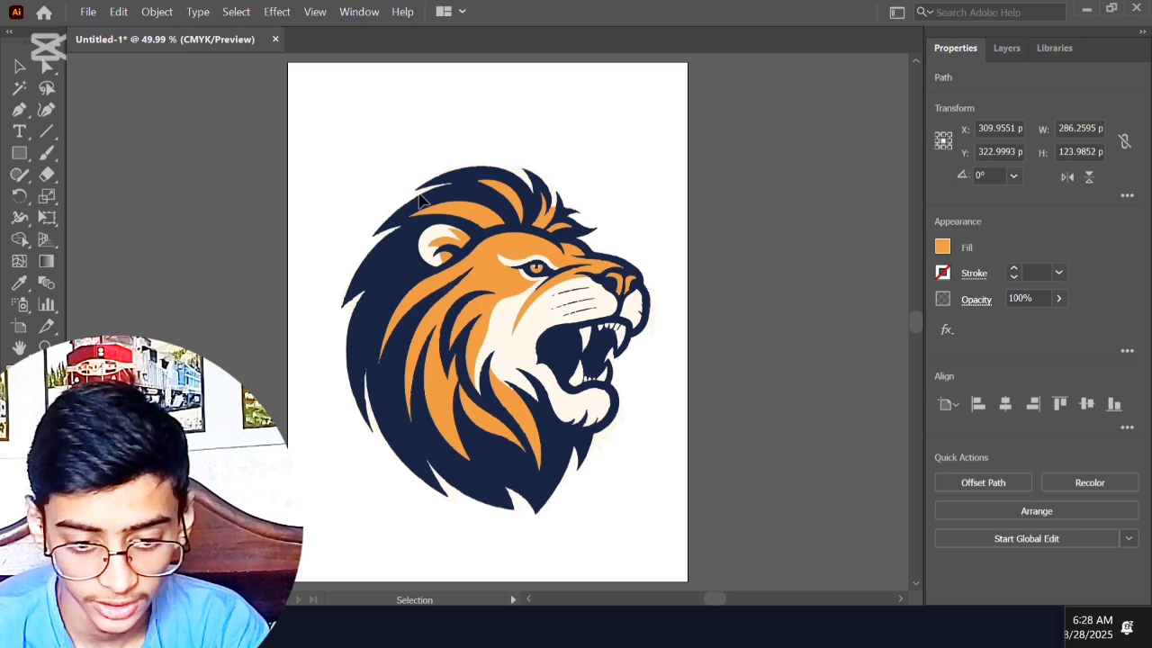
{"action": "left_click_drag", "start_coordinate": [326, 136], "coordinate": [738, 538]}
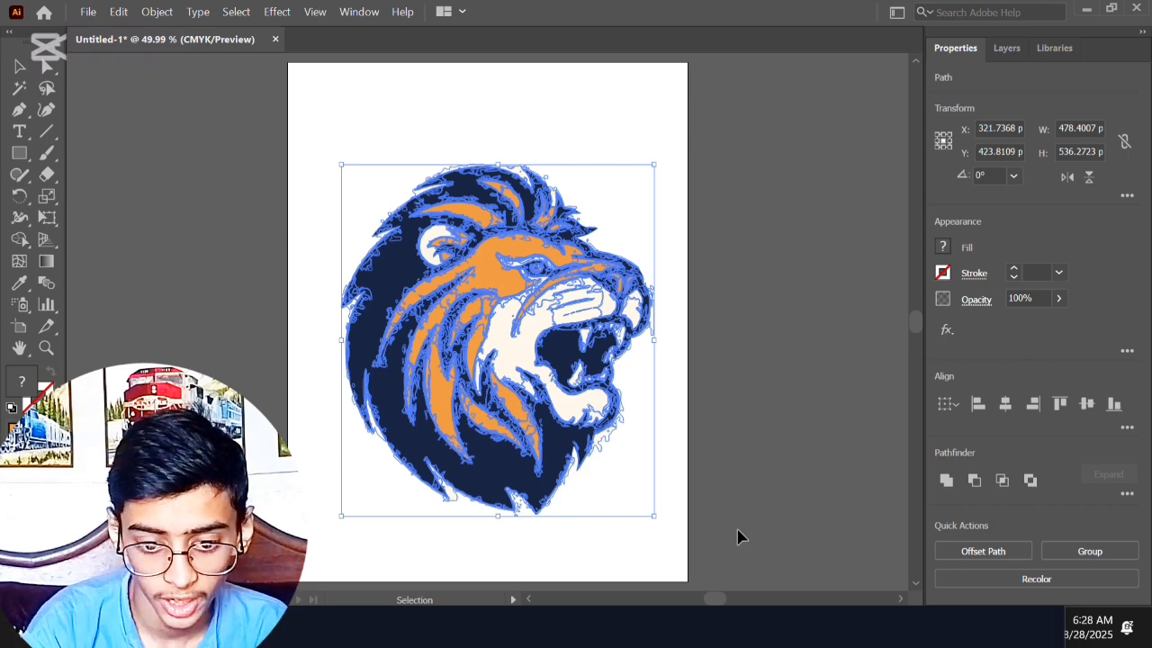
{"action": "key", "text": "Delete"}
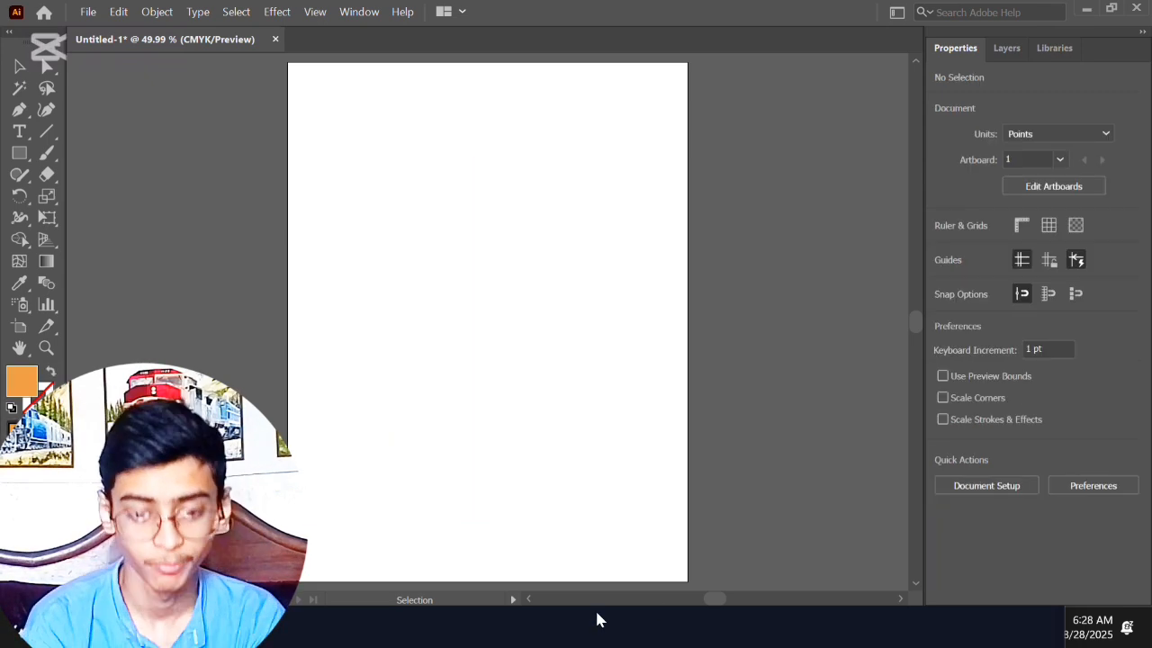
Step: Switch to File Explorer and look through the Downloads folder for a photo to trace
{"action": "key", "text": "super"}
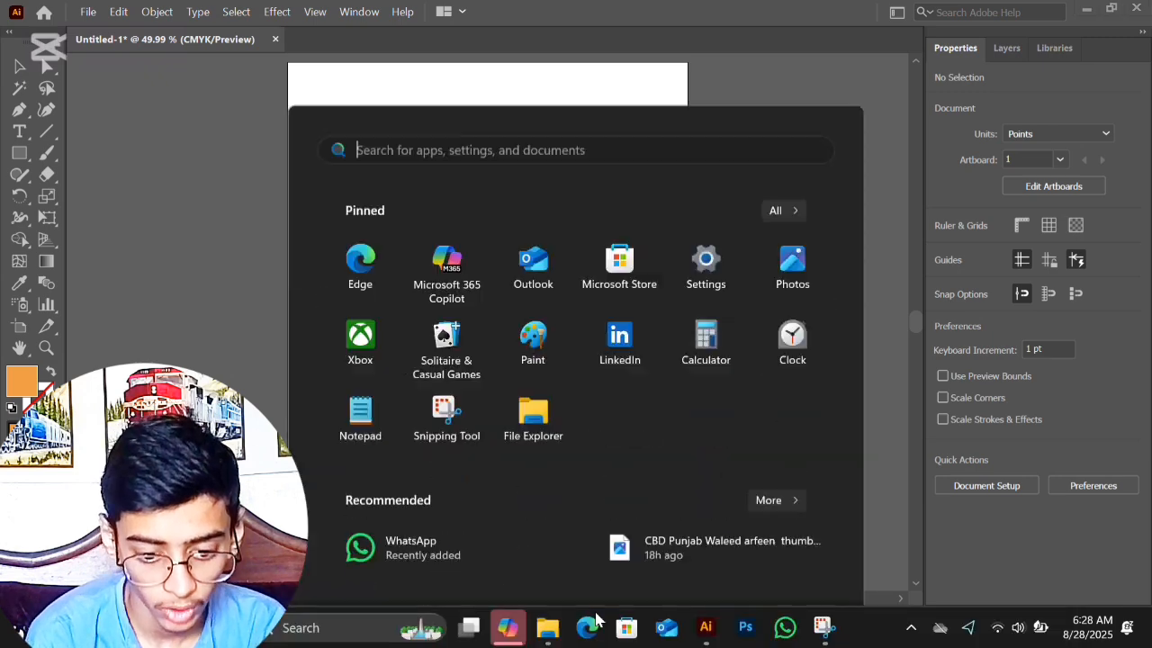
{"action": "left_click", "coordinate": [549, 627]}
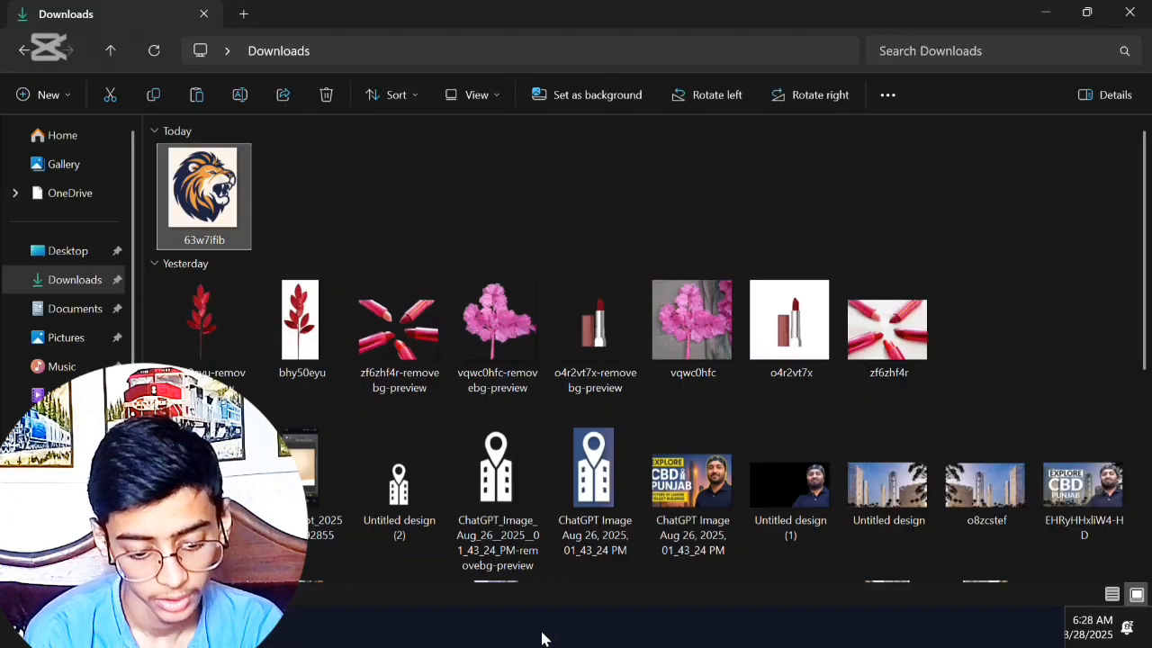
{"action": "key", "text": "super"}
{"action": "mouse_move", "coordinate": [502, 632]}
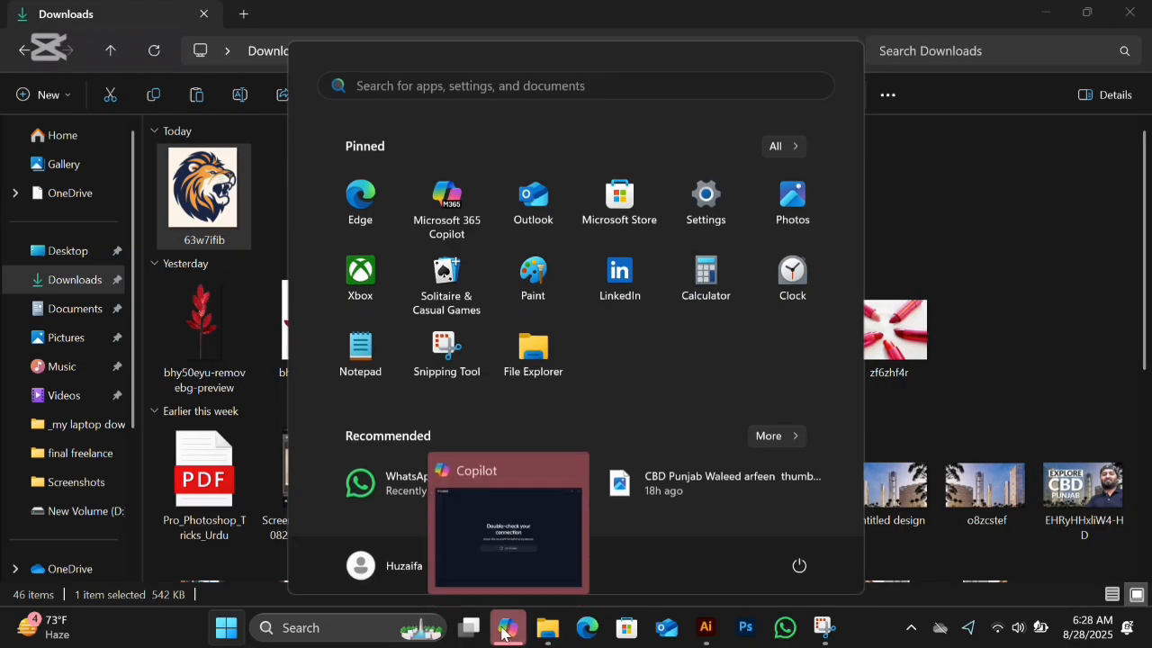
{"action": "left_click", "coordinate": [569, 470]}
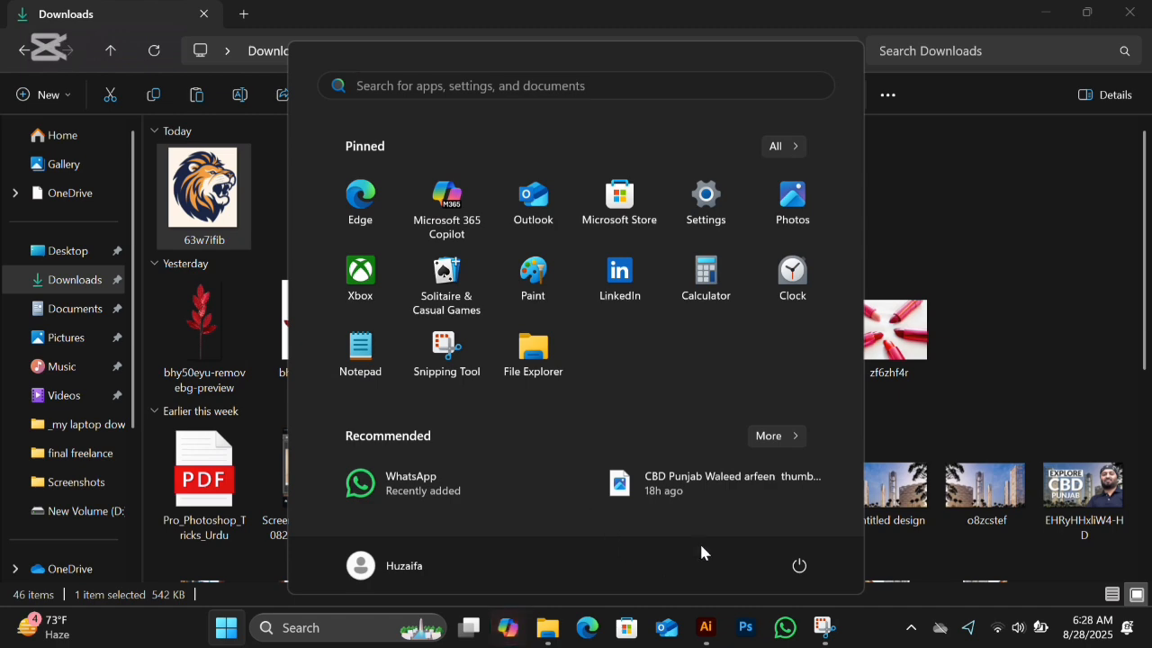
{"action": "left_click", "coordinate": [987, 333]}
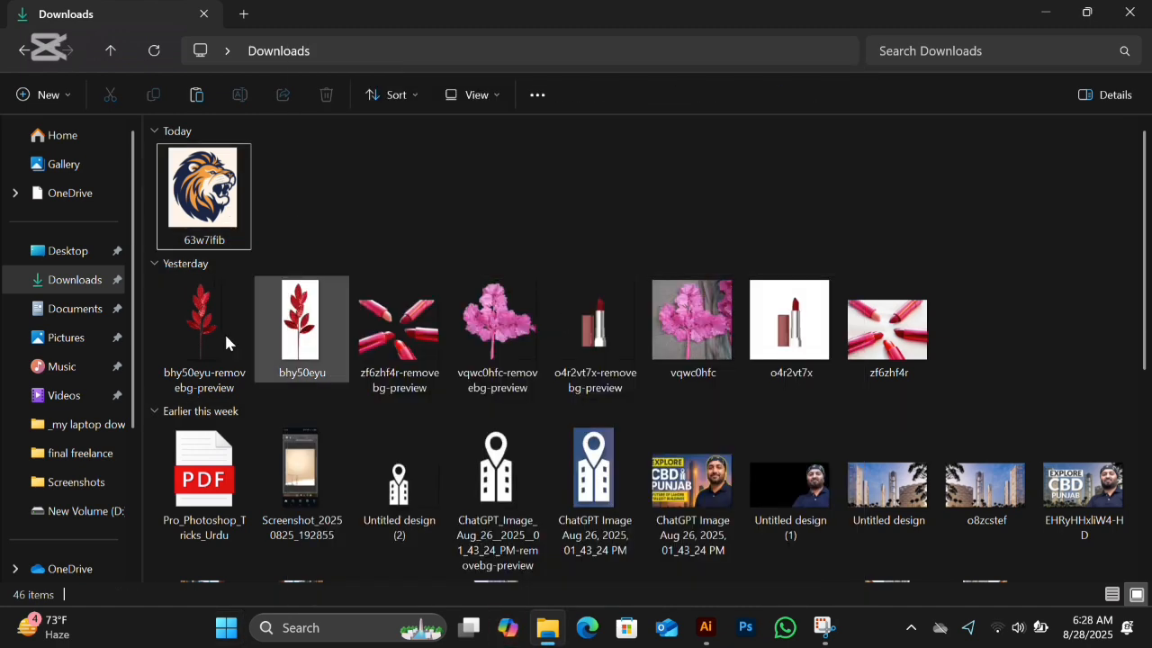
{"action": "scroll", "coordinate": [366, 390], "scroll_direction": "down", "scroll_amount": 3}
{"action": "scroll", "coordinate": [368, 399], "scroll_direction": "down", "scroll_amount": 3}
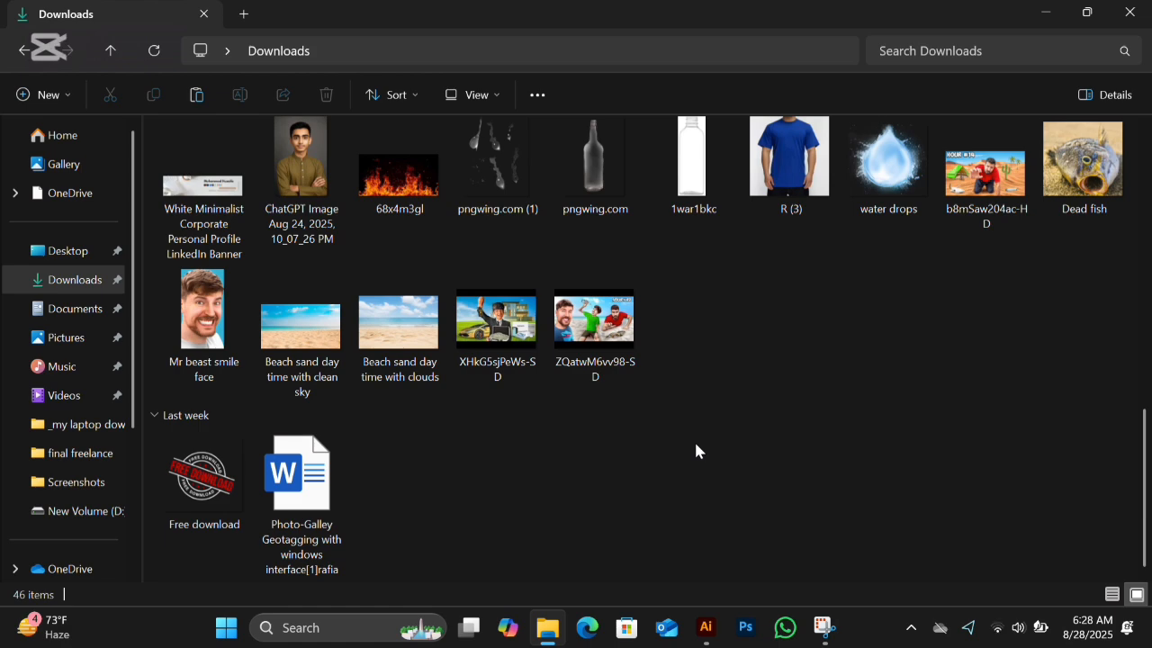
{"action": "scroll", "coordinate": [694, 439], "scroll_direction": "up", "scroll_amount": 3}
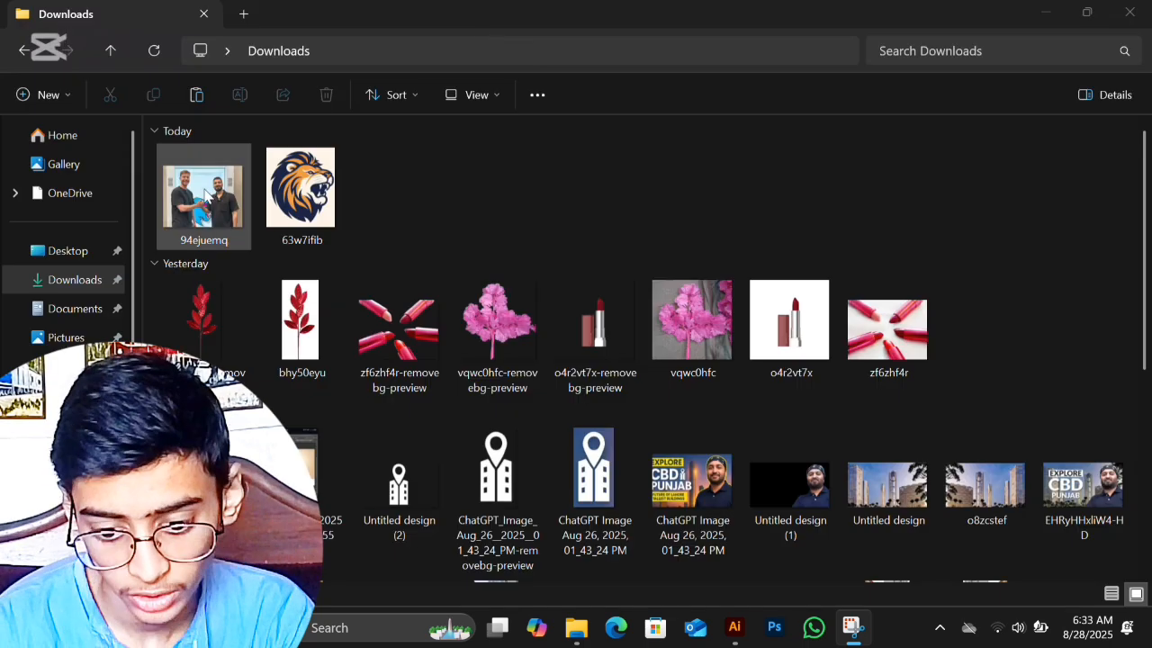
Step: Bring the 94ejuemq photo from Downloads onto the Illustrator artboard and enlarge it proportionally to about 598 by 464 pt
{"action": "left_click", "coordinate": [734, 627]}
{"action": "left_click_drag", "start_coordinate": [515, 388], "coordinate": [491, 353]}
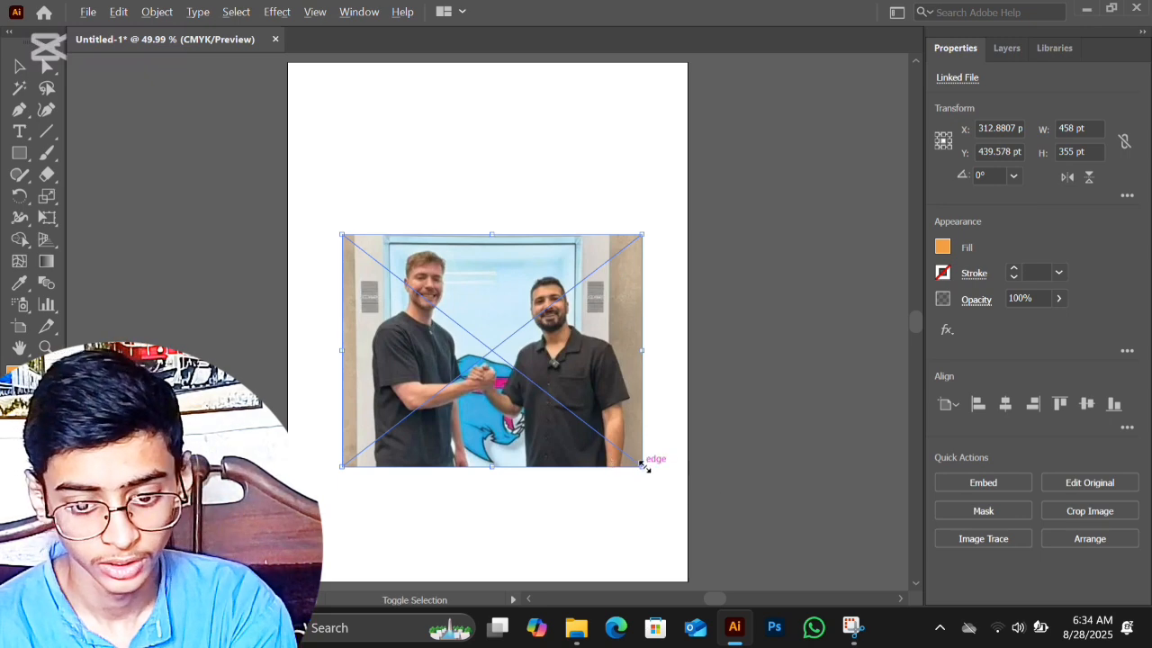
{"action": "left_click_drag", "start_coordinate": [645, 465], "coordinate": [684, 509]}
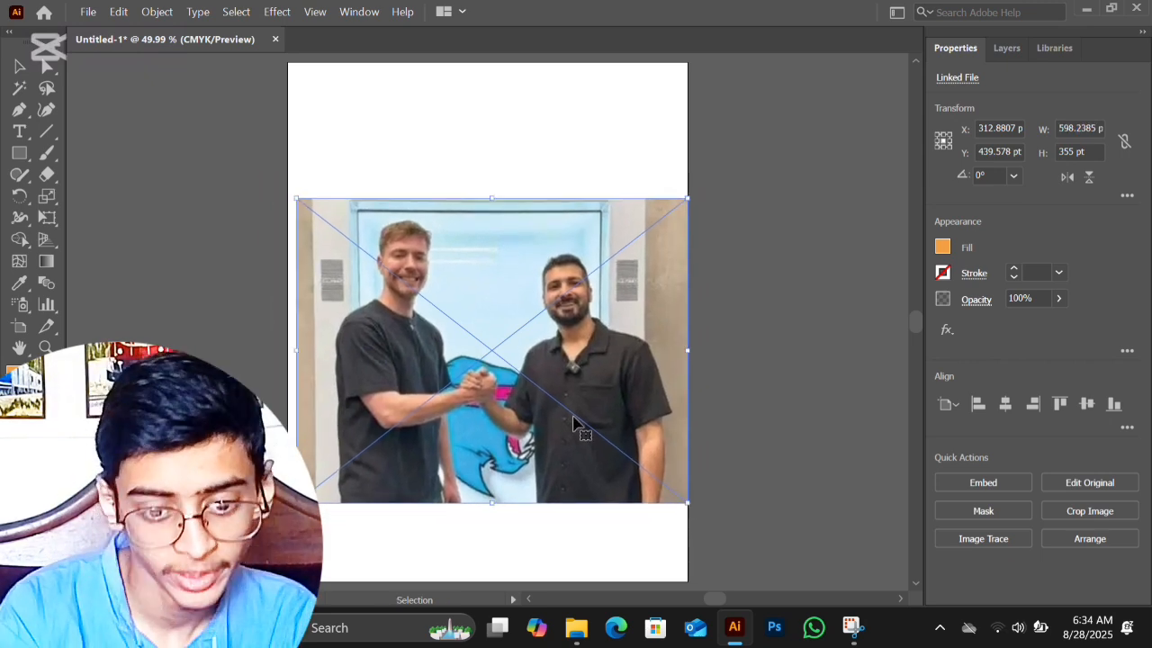
Step: Examine the placed photo's pixel quality up close around the handshake and the faces, and return to the full artboard view
{"action": "key", "text": "ctrl+equal"}
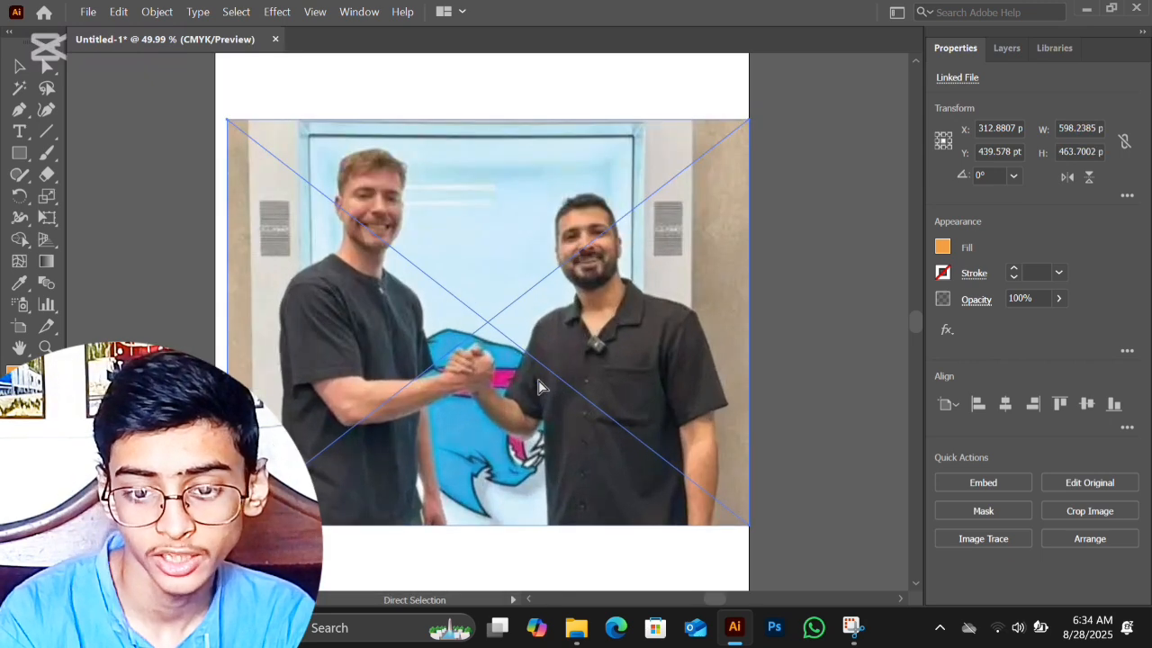
{"action": "key", "text": "ctrl+equal"}
{"action": "key", "text": "ctrl+equal"}
{"action": "key", "text": "ctrl+equal"}
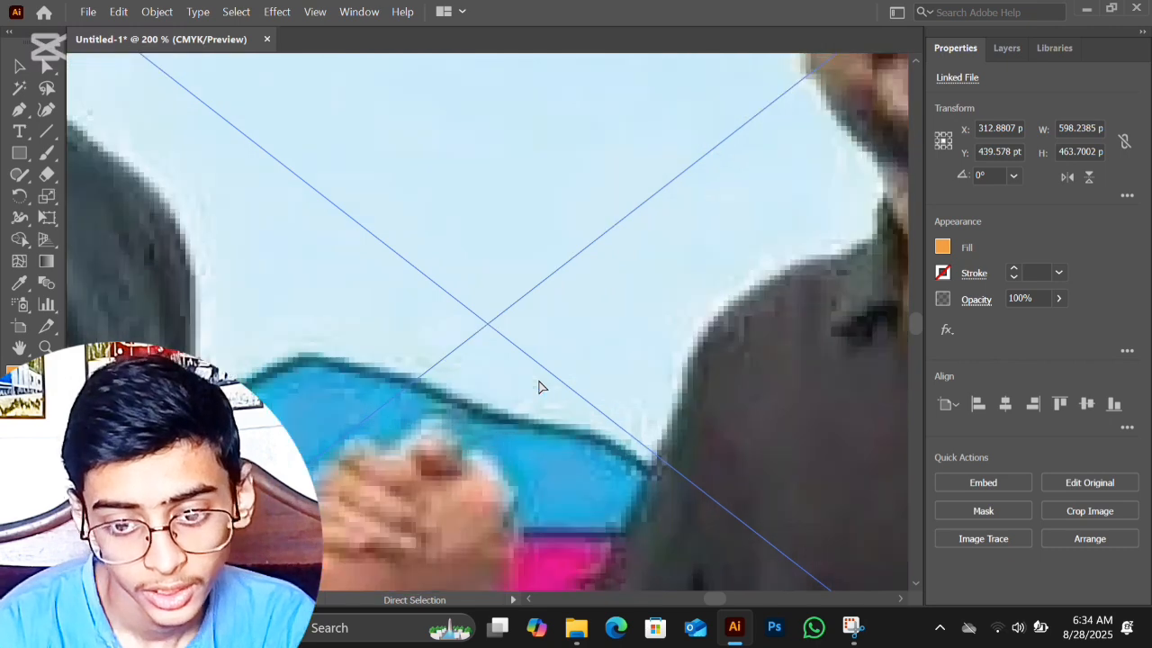
{"action": "key", "text": "ctrl+minus"}
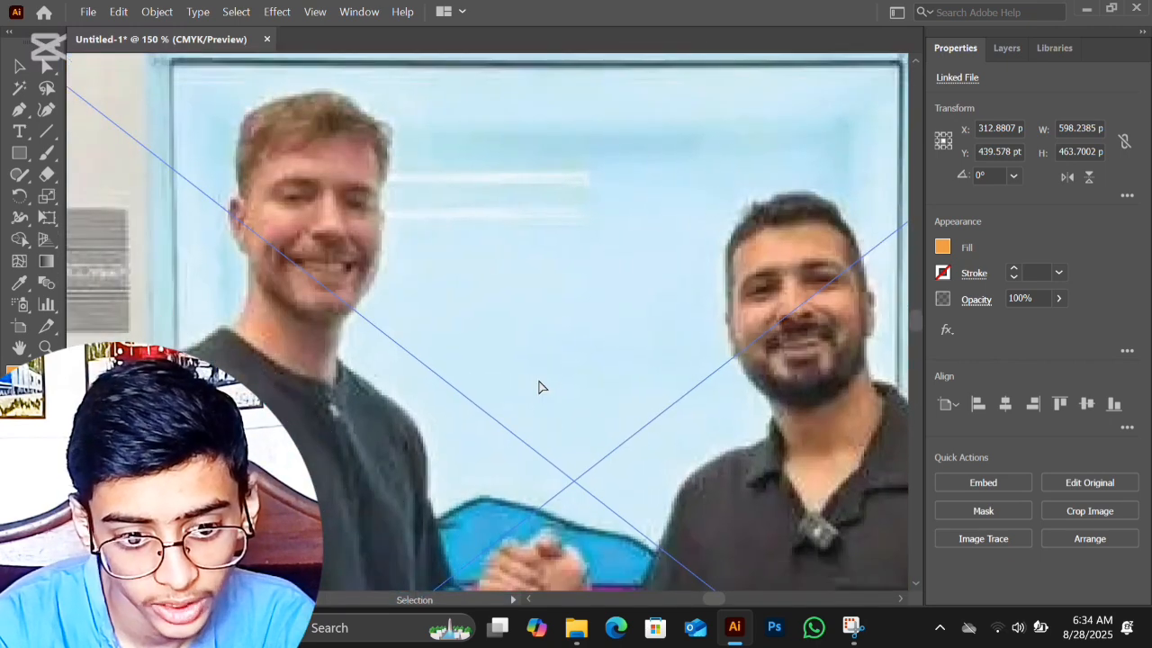
{"action": "key", "text": "ctrl+minus"}
{"action": "key", "text": "ctrl+plus"}
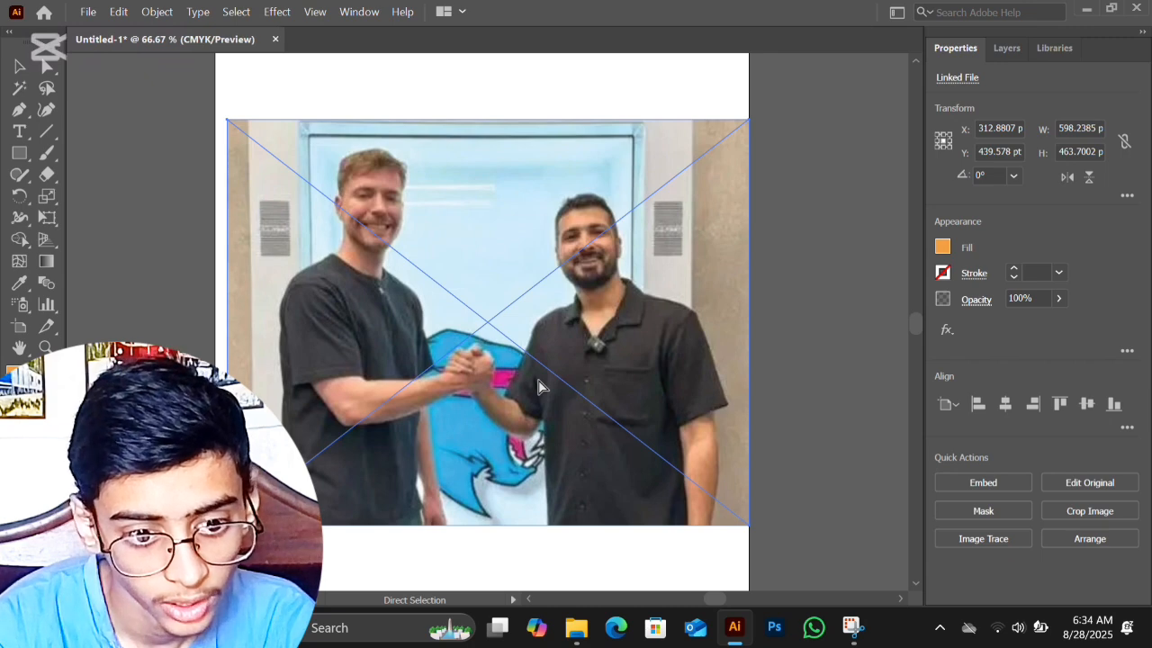
{"action": "scroll", "coordinate": [540, 387], "scroll_direction": "up", "scroll_amount": 5}
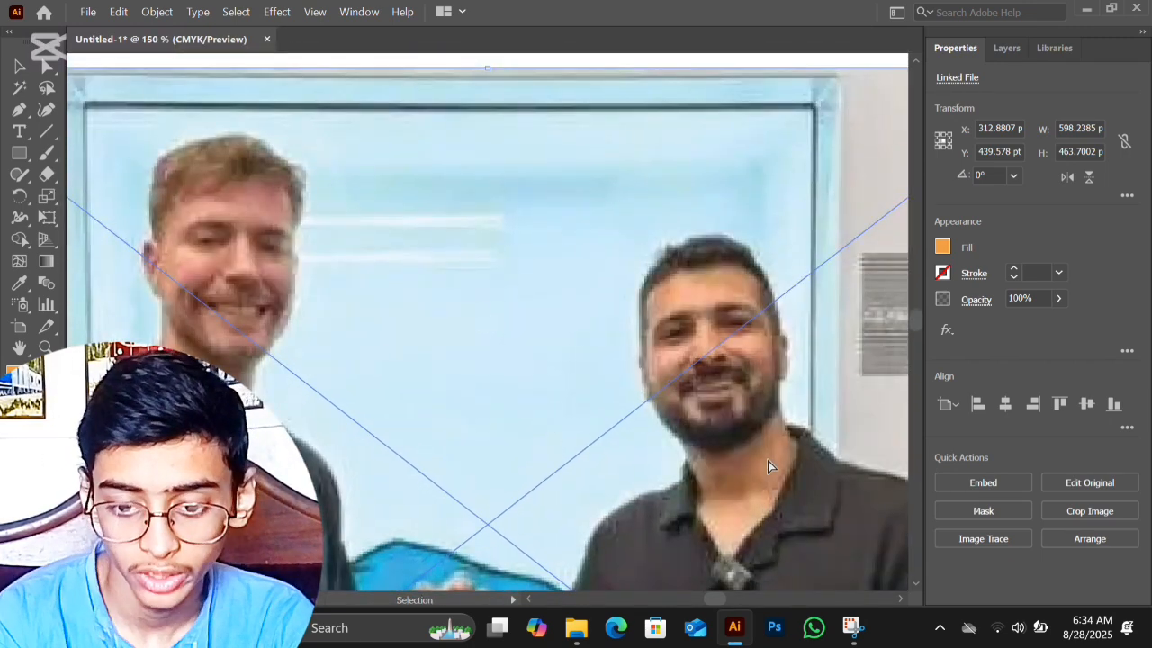
{"action": "key", "text": "ctrl+plus"}
{"action": "key", "text": "ctrl+plus"}
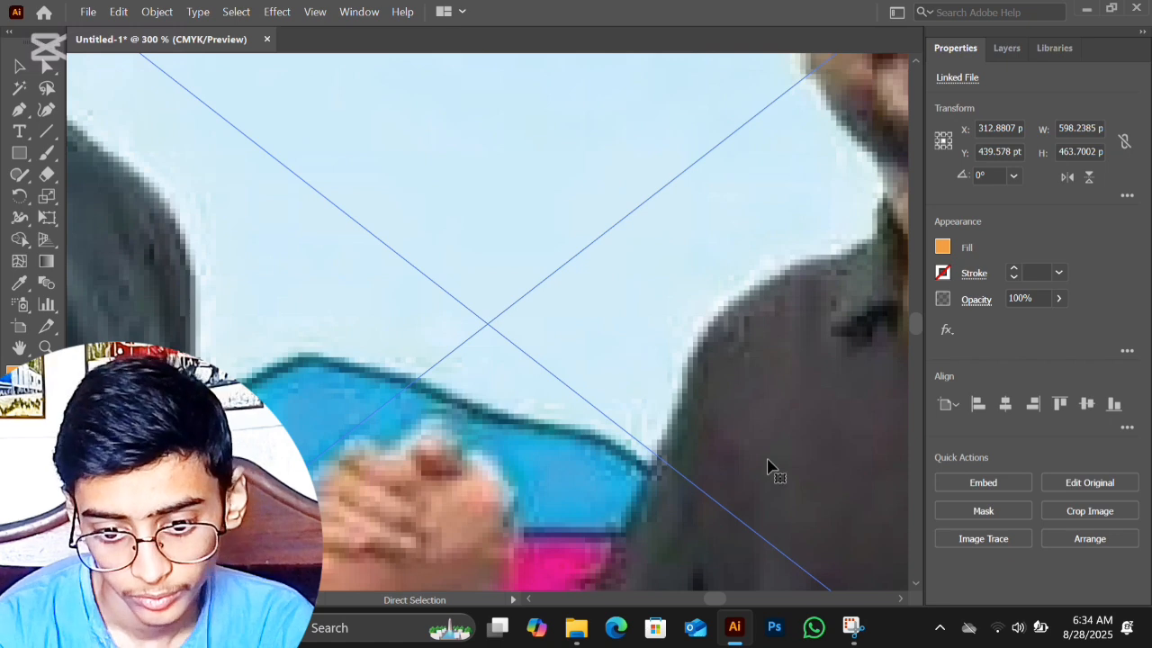
{"action": "scroll", "coordinate": [768, 461], "scroll_direction": "up", "scroll_amount": 3}
{"action": "scroll", "coordinate": [768, 461], "scroll_direction": "right", "scroll_amount": 5}
{"action": "scroll", "coordinate": [768, 461], "scroll_direction": "up", "scroll_amount": 3}
{"action": "scroll", "coordinate": [767, 461], "scroll_direction": "up", "scroll_amount": 8}
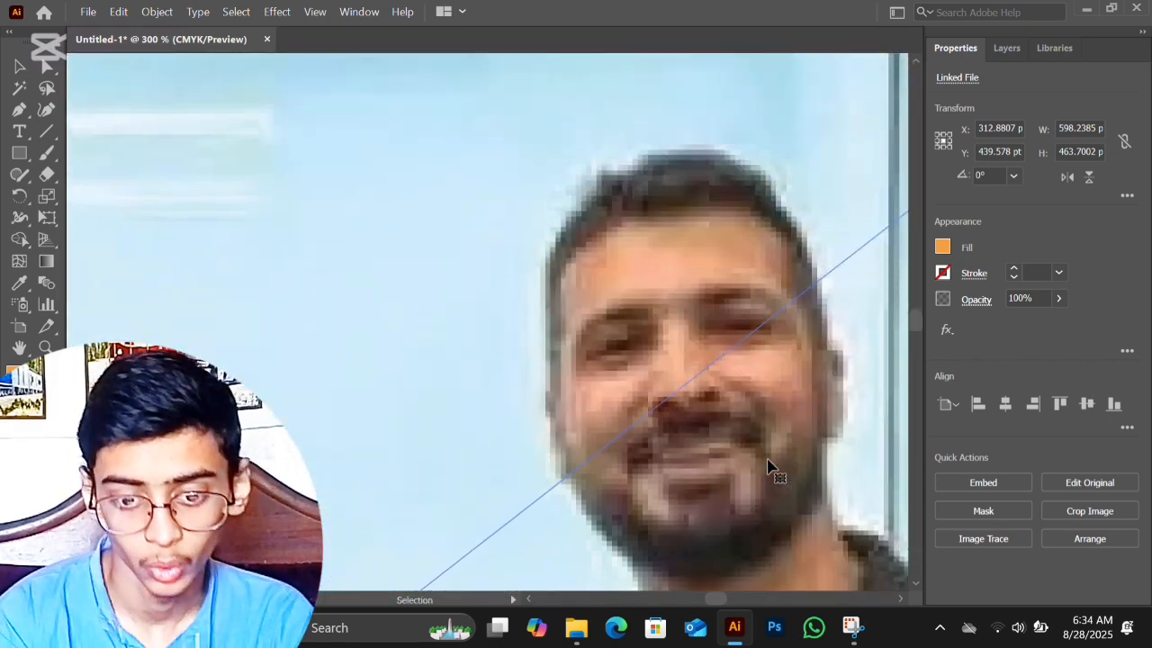
{"action": "key", "text": "ctrl+minus"}
{"action": "key", "text": "ctrl+0"}
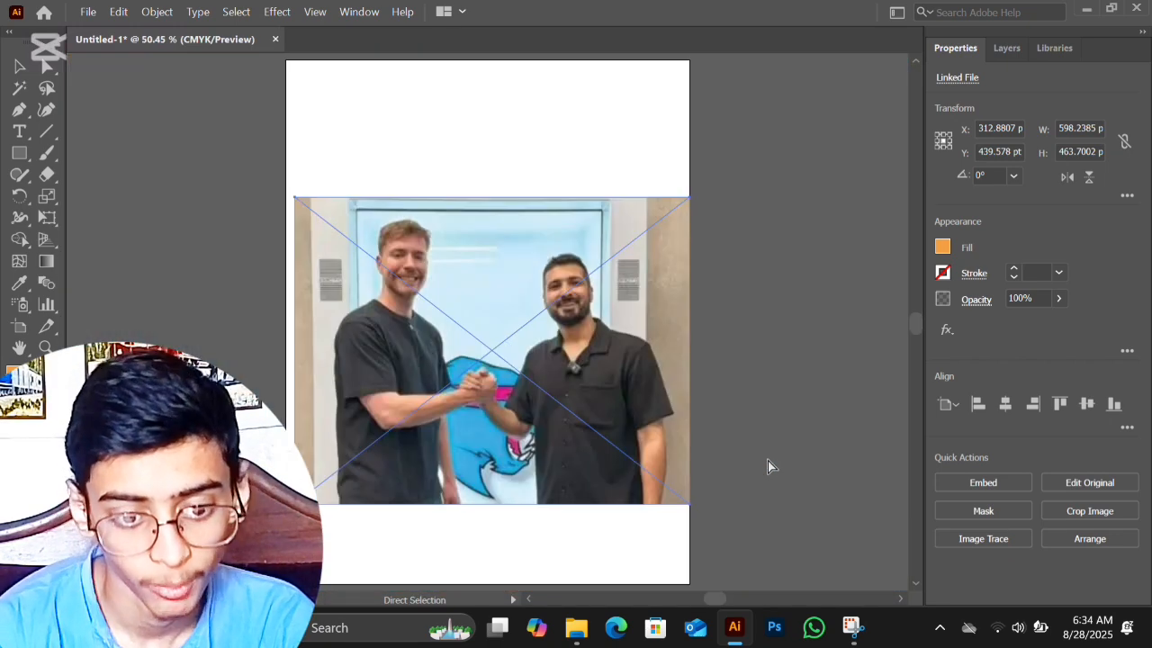
Step: Open the Image Trace settings and trace the photo with the Sketched Art preset
{"action": "left_click", "coordinate": [369, 11]}
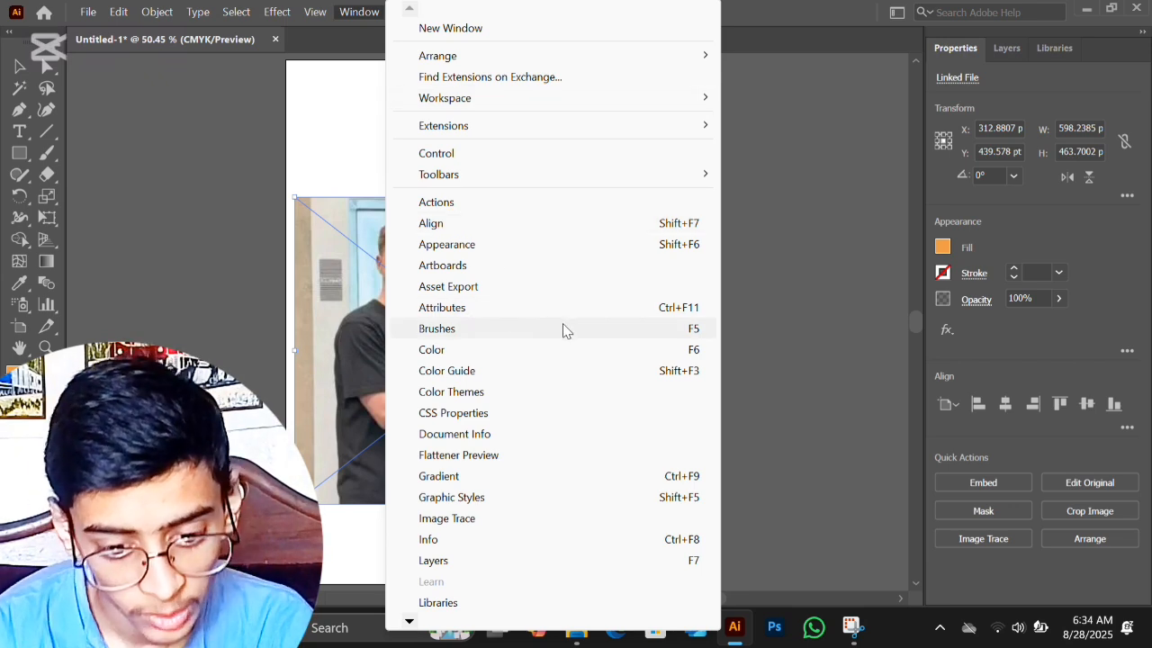
{"action": "left_click", "coordinate": [455, 519]}
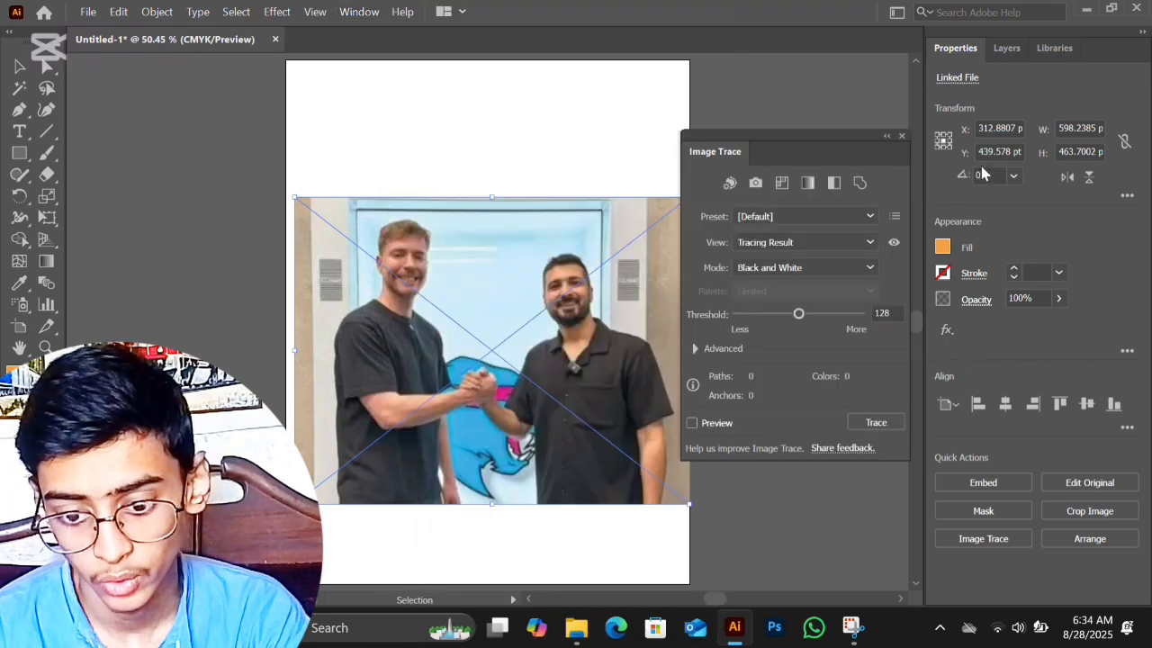
{"action": "left_click", "coordinate": [851, 210]}
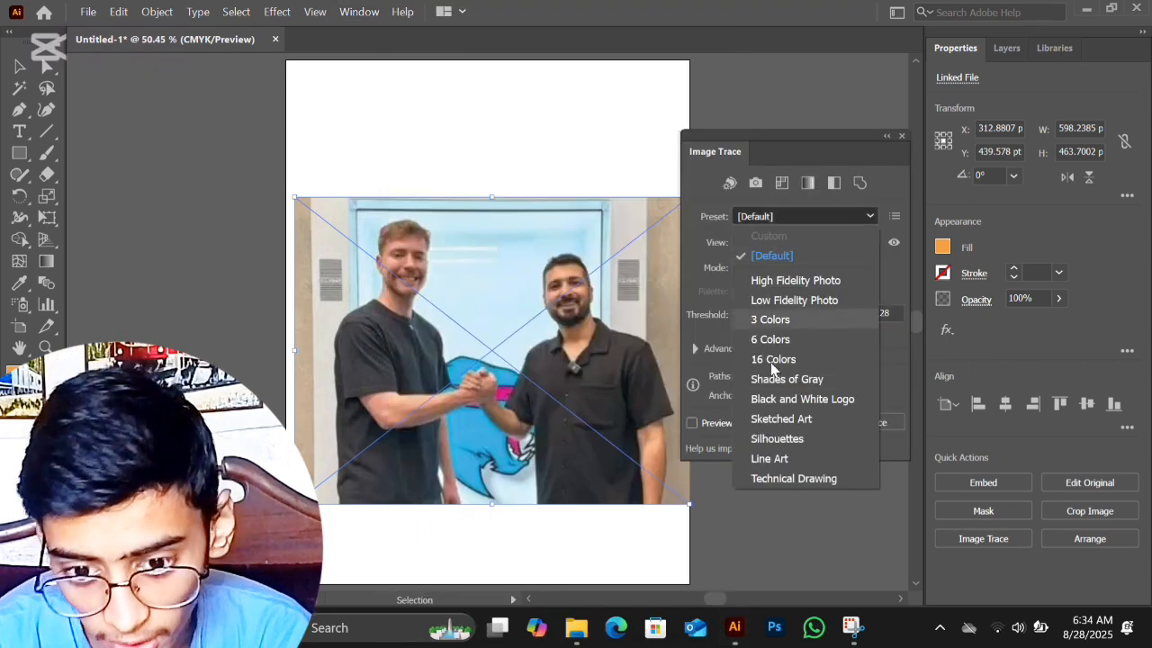
{"action": "left_click", "coordinate": [808, 417]}
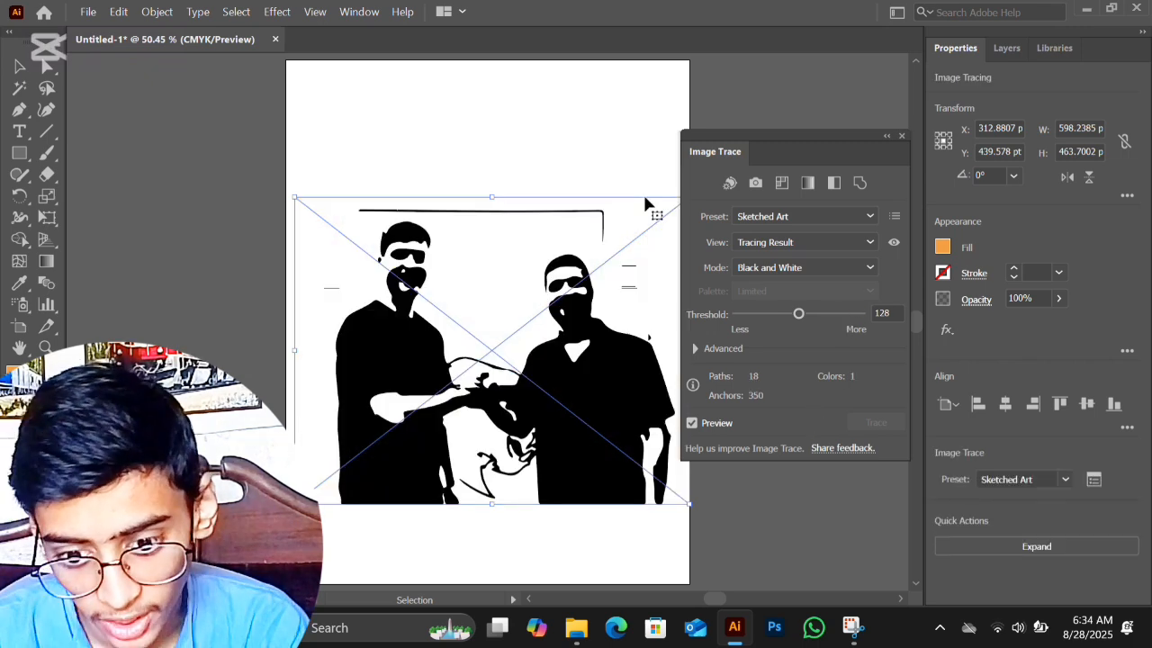
Step: Try the 16 Colors and High Fidelity Photo presets on the traced photo
{"action": "left_click", "coordinate": [842, 217]}
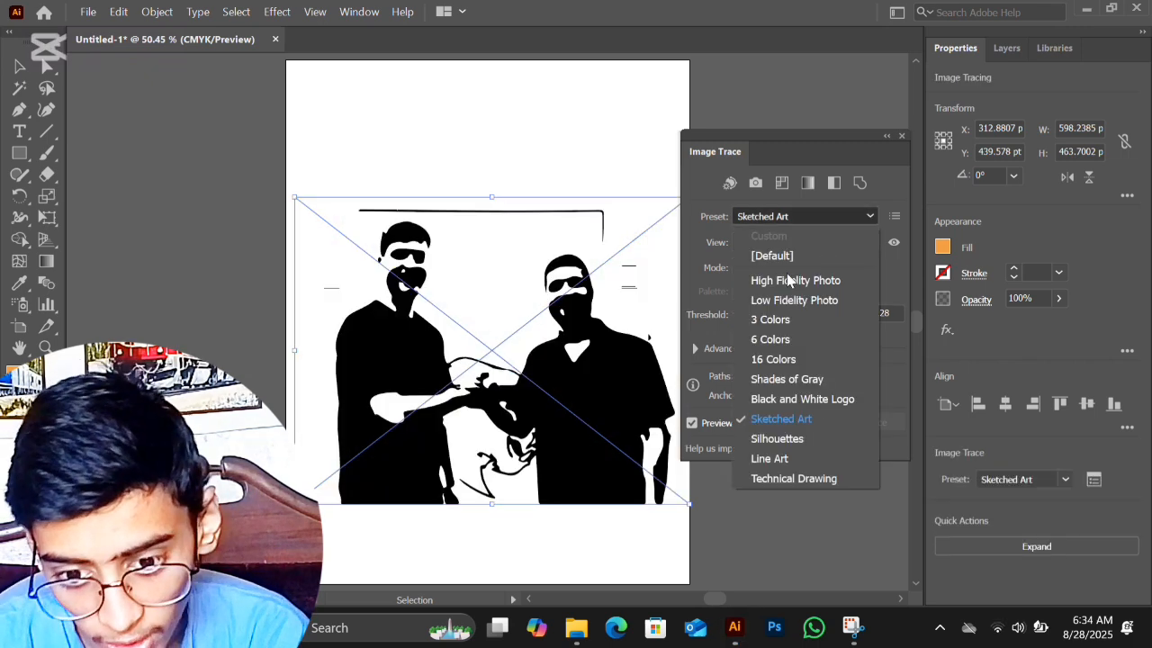
{"action": "left_click", "coordinate": [784, 360]}
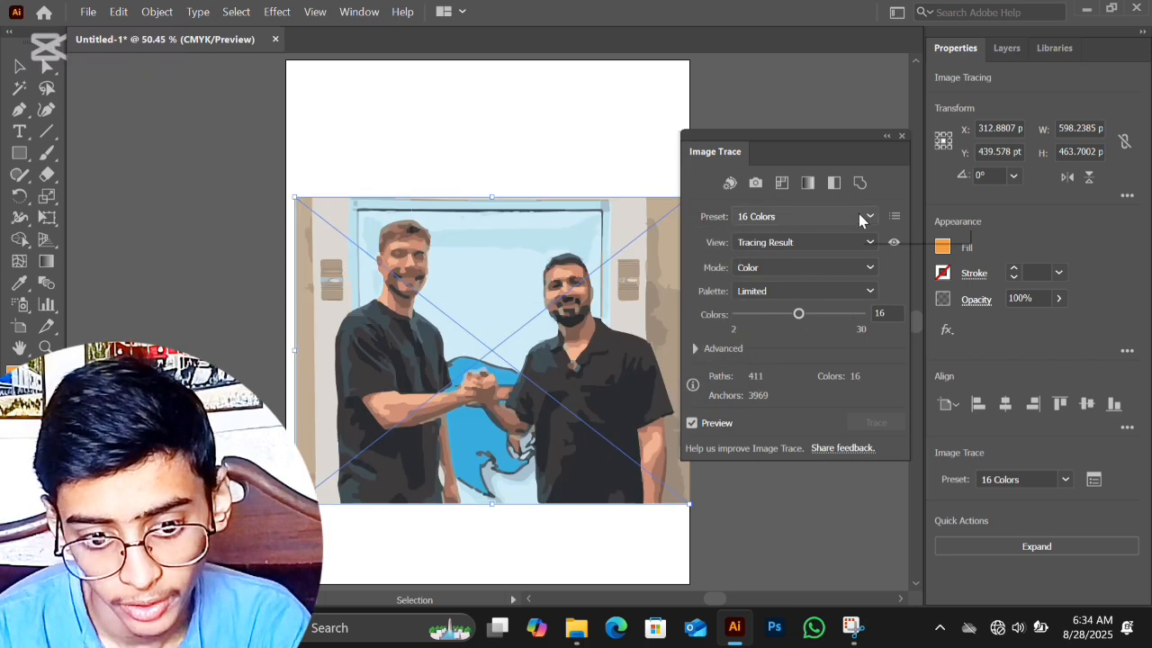
{"action": "left_click", "coordinate": [858, 215]}
{"action": "left_click", "coordinate": [788, 280]}
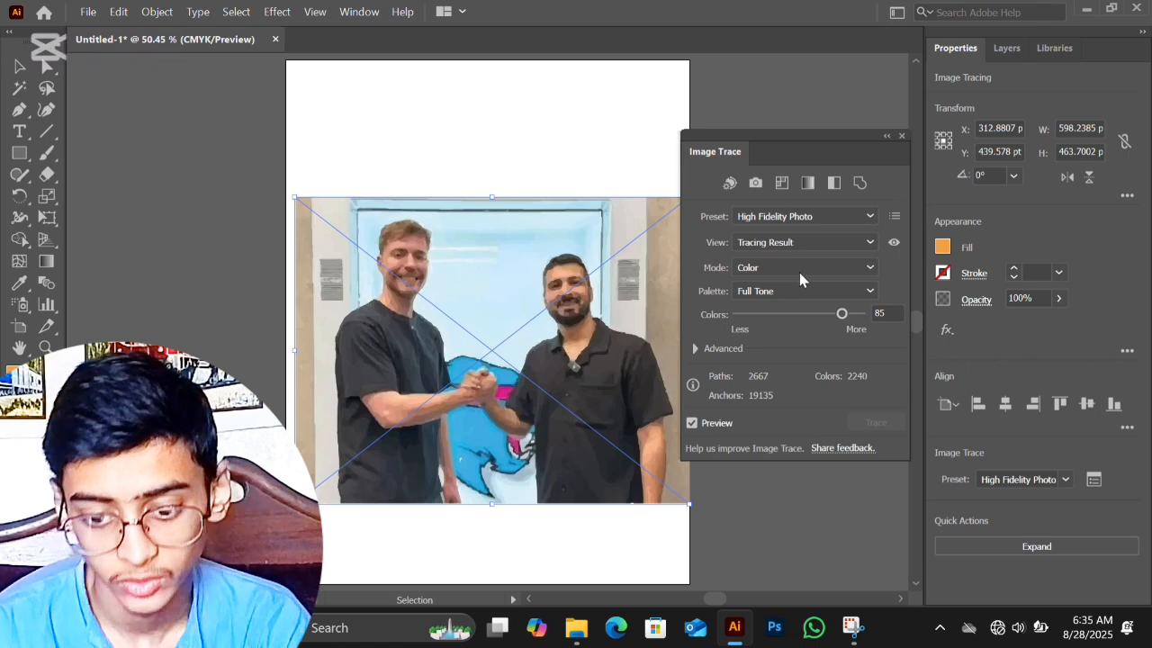
Step: Return the photo tracing to the 16 Colors preset and compare it with the 6 Colors preset
{"action": "left_click", "coordinate": [869, 217]}
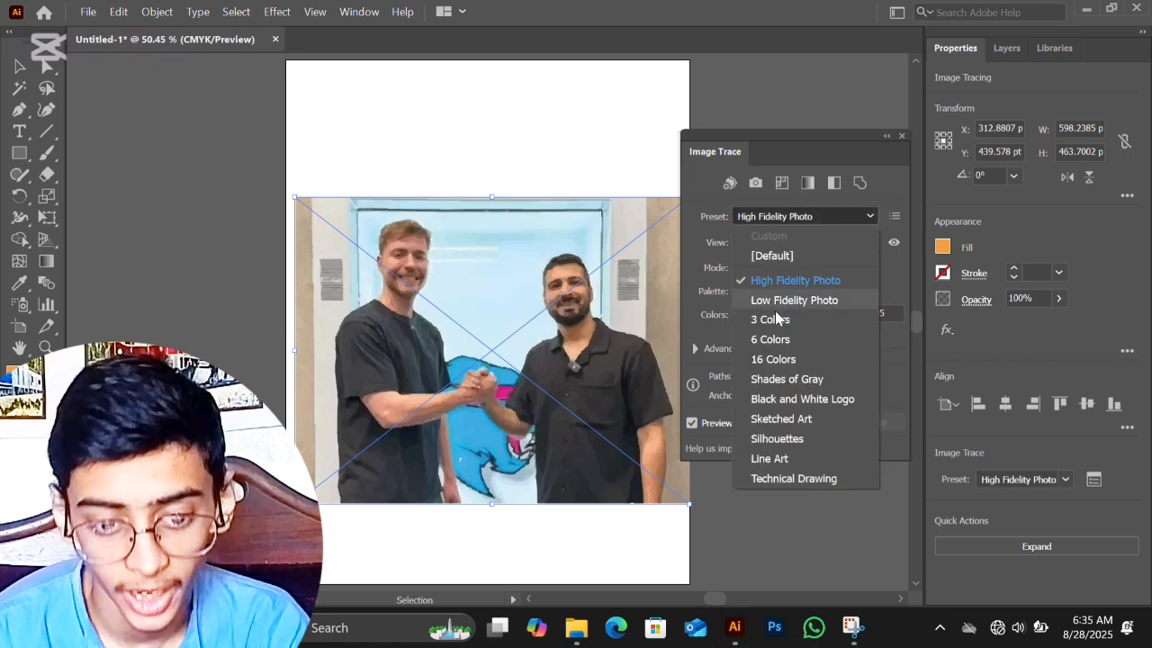
{"action": "left_click", "coordinate": [770, 361]}
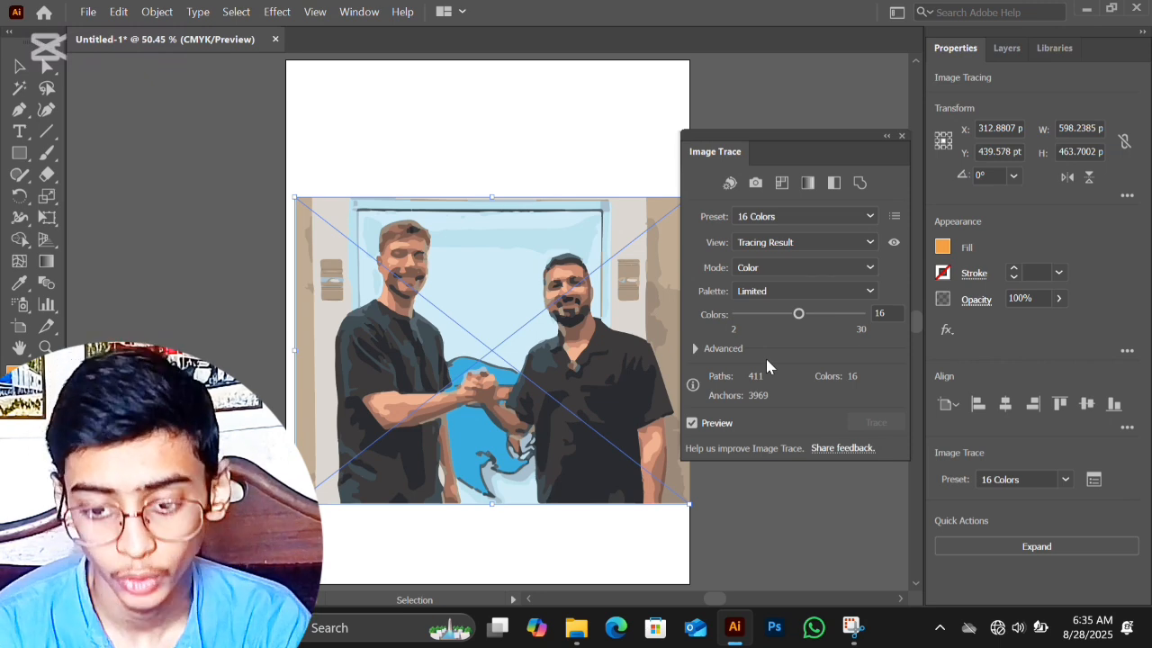
{"action": "left_click", "coordinate": [870, 216]}
{"action": "left_click", "coordinate": [810, 339]}
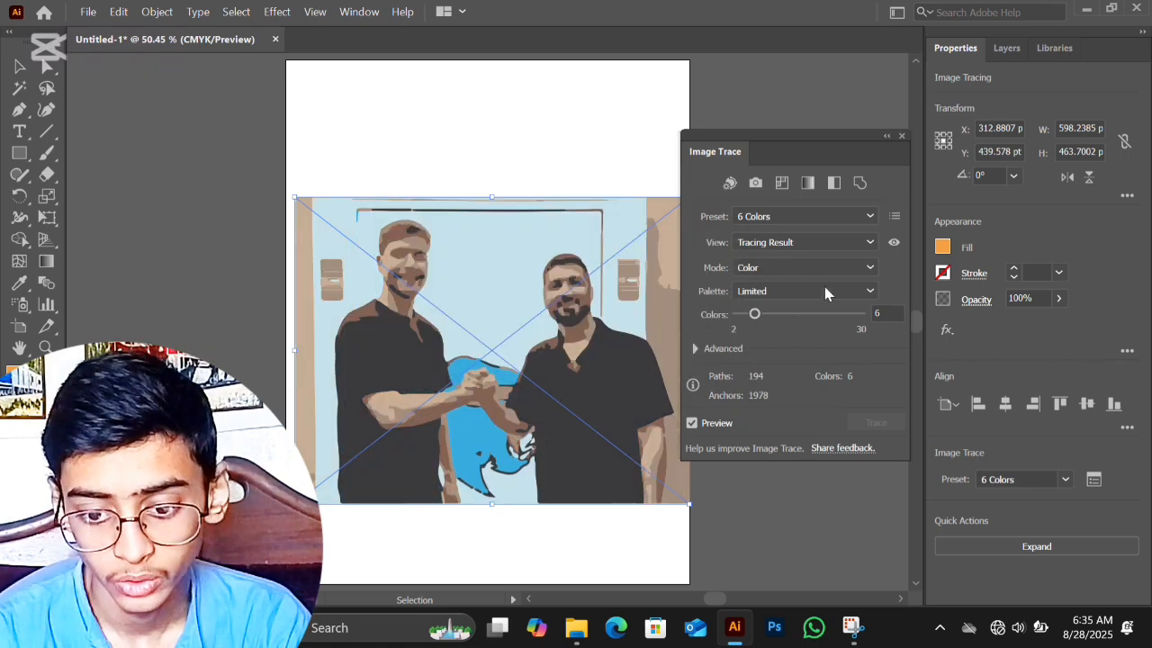
Step: Preview the photo tracing in Shades of Gray and switch it to the Black and White Logo preset
{"action": "left_click", "coordinate": [855, 215]}
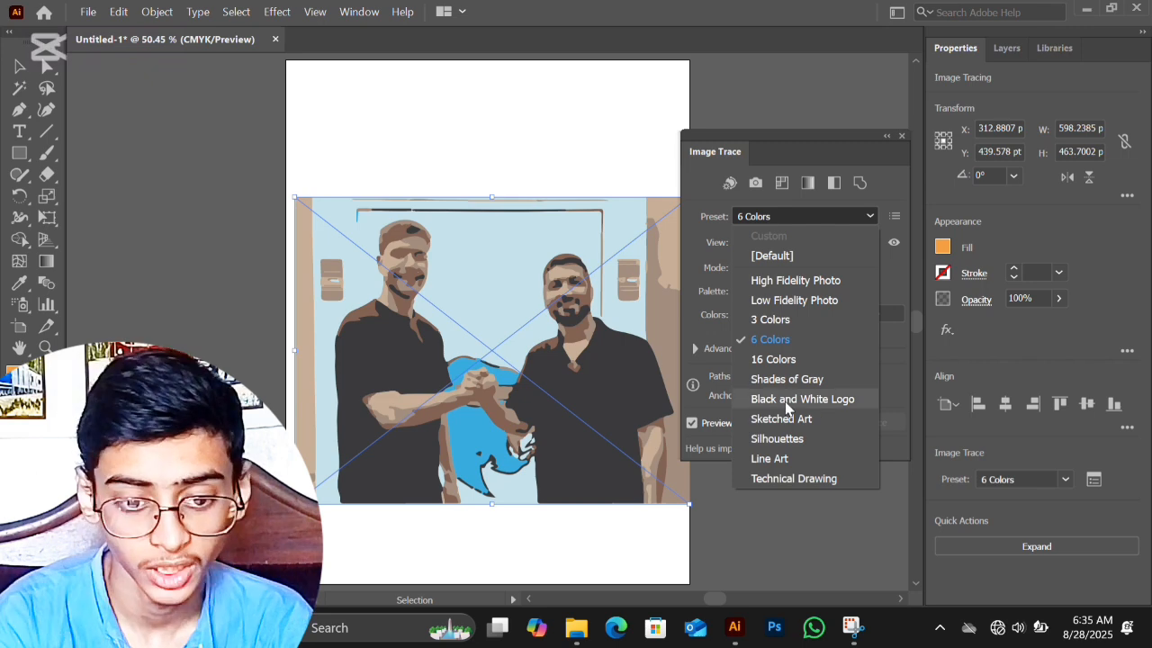
{"action": "left_click", "coordinate": [818, 382]}
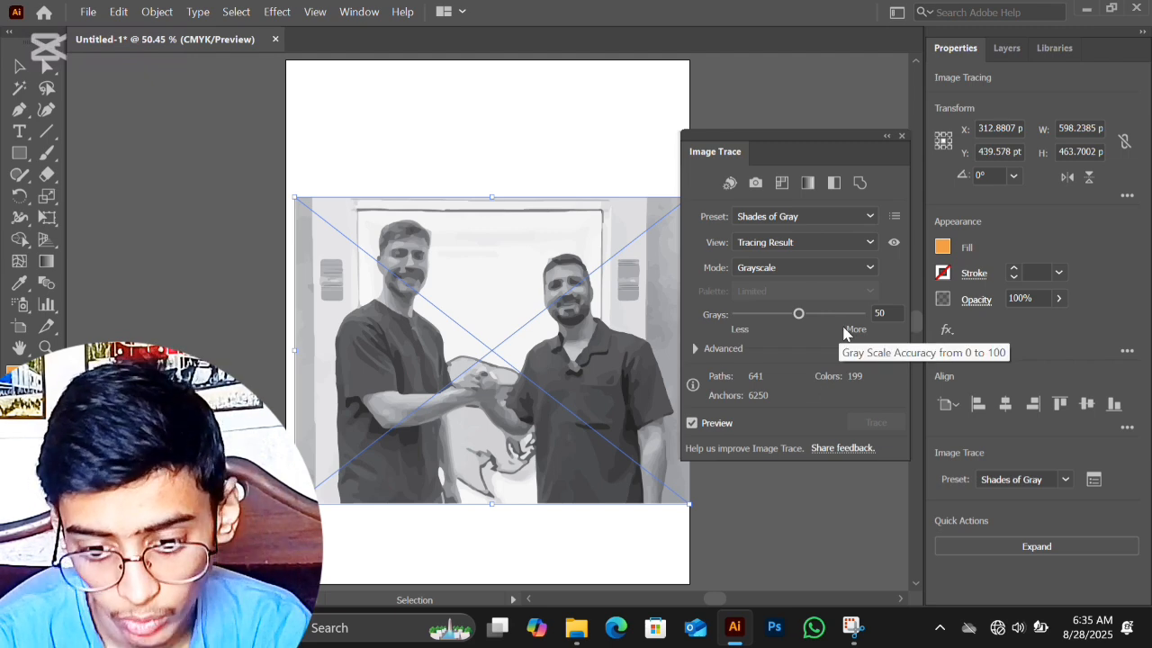
{"action": "left_click", "coordinate": [867, 216]}
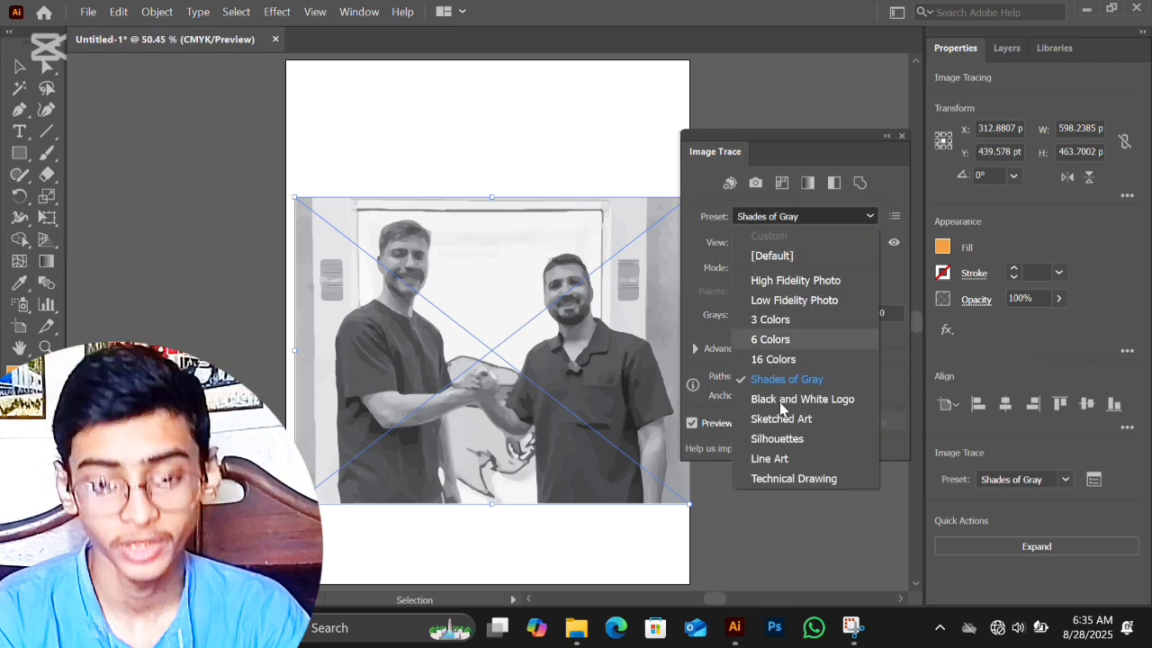
{"action": "left_click", "coordinate": [812, 399]}
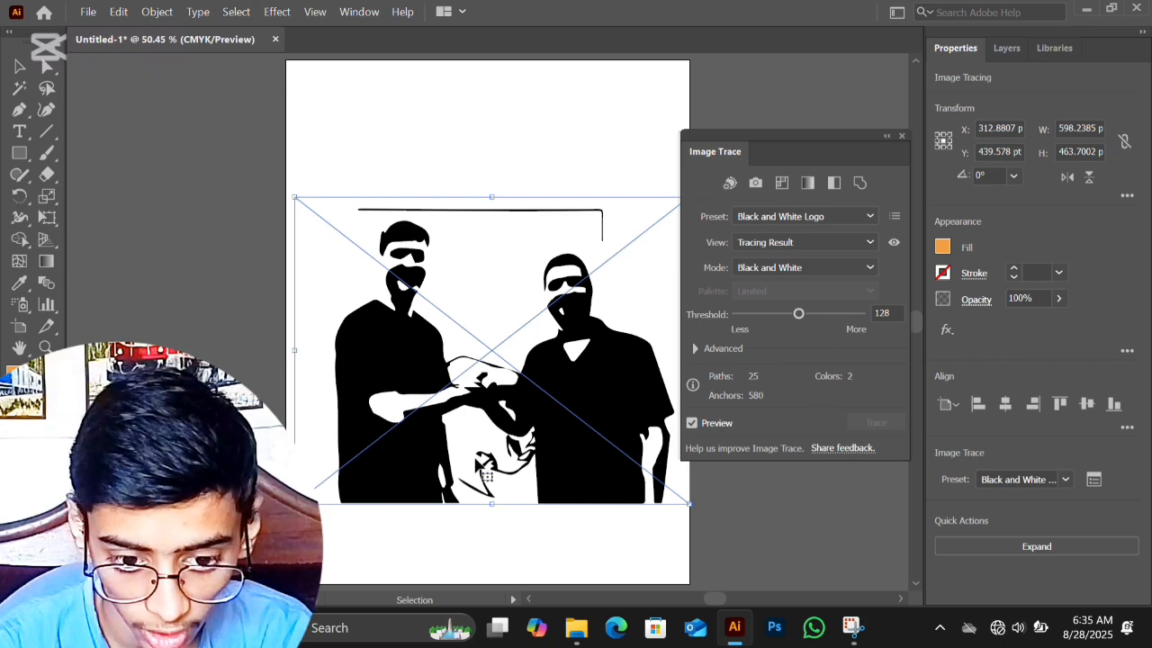
Step: Try the Sketched Art and Silhouettes presets on the photo tracing
{"action": "left_click", "coordinate": [863, 215]}
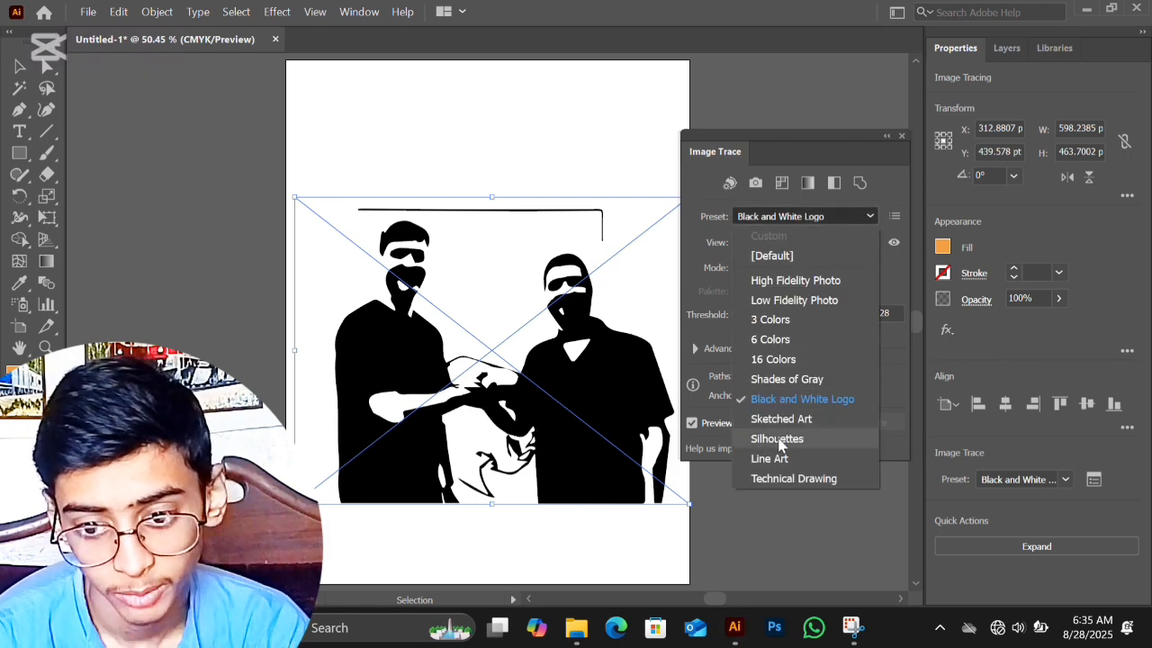
{"action": "left_click", "coordinate": [783, 421]}
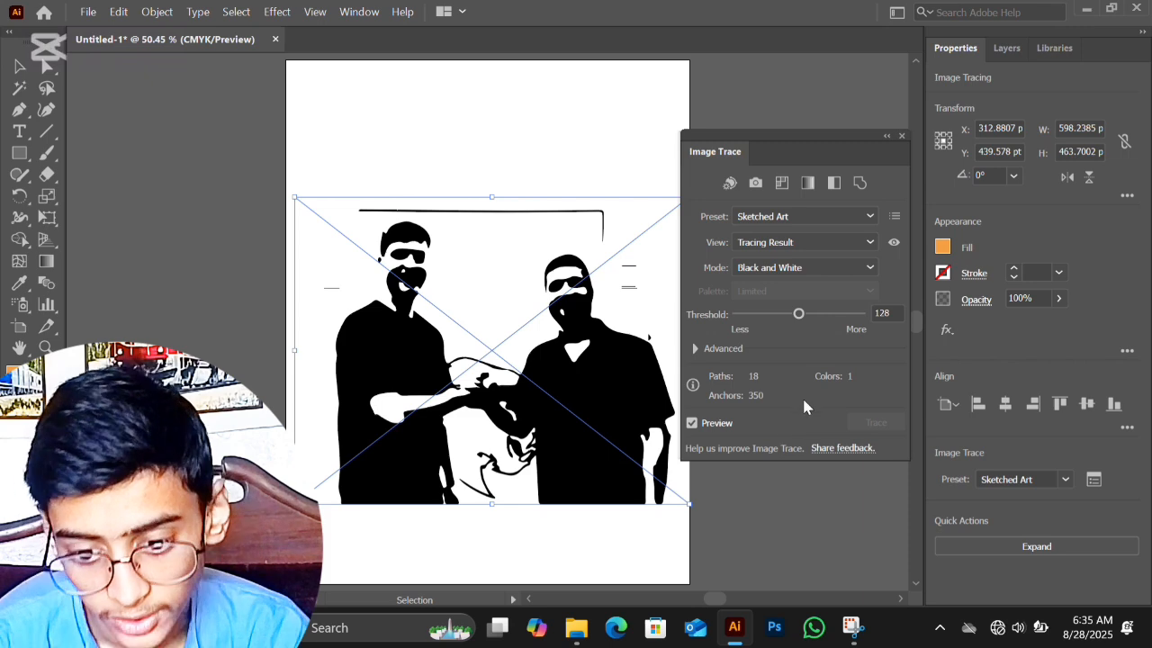
{"action": "left_click", "coordinate": [849, 214]}
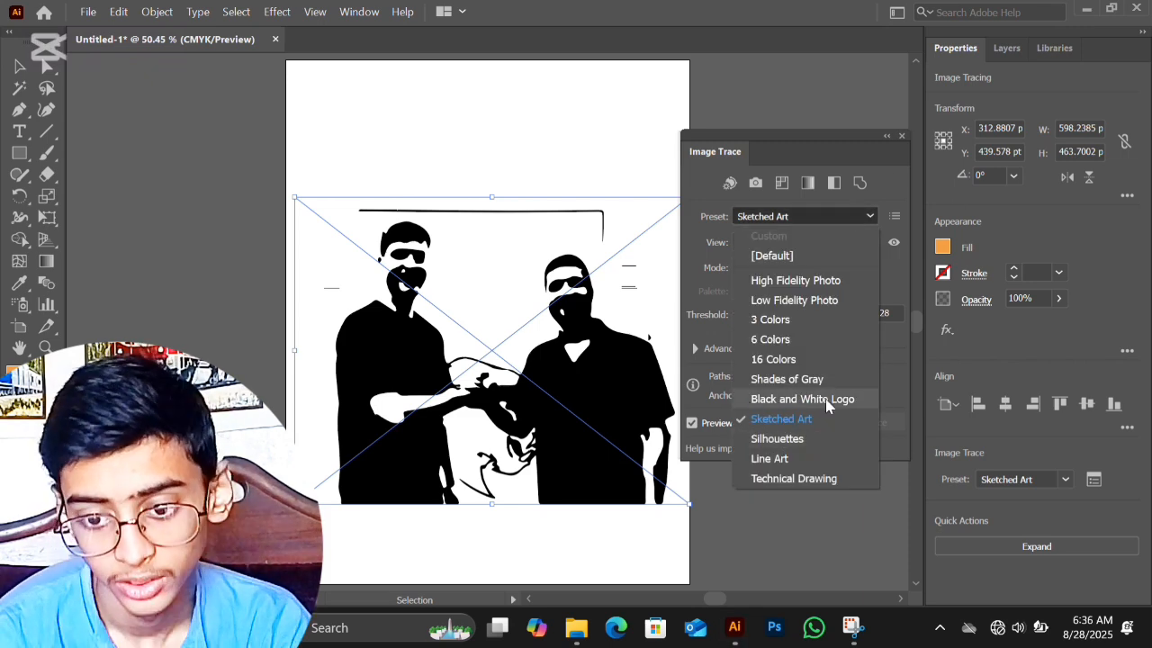
{"action": "left_click", "coordinate": [787, 435]}
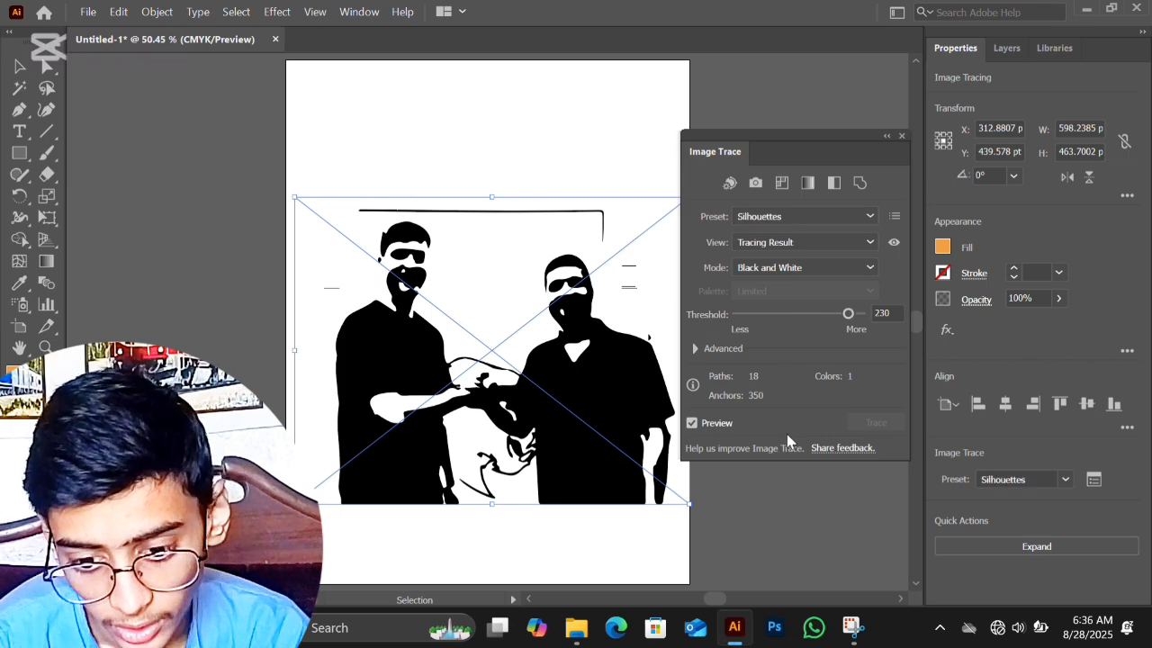
Step: Try the Line Art and Technical Drawing presets on the photo tracing
{"action": "left_click", "coordinate": [849, 220]}
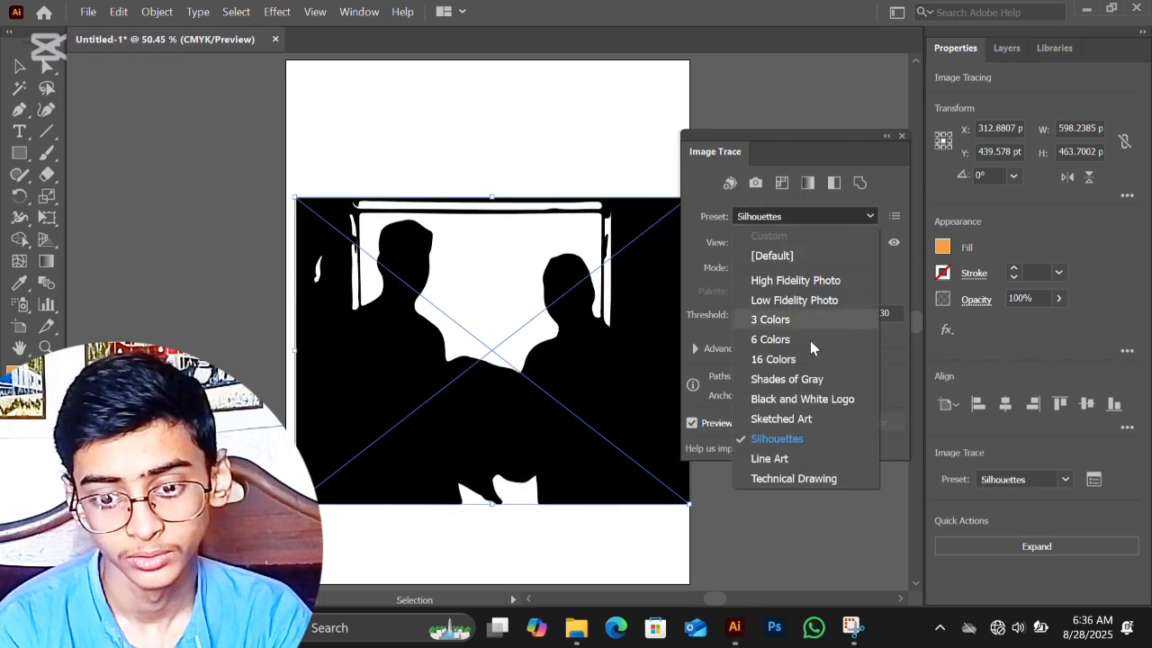
{"action": "left_click", "coordinate": [804, 461]}
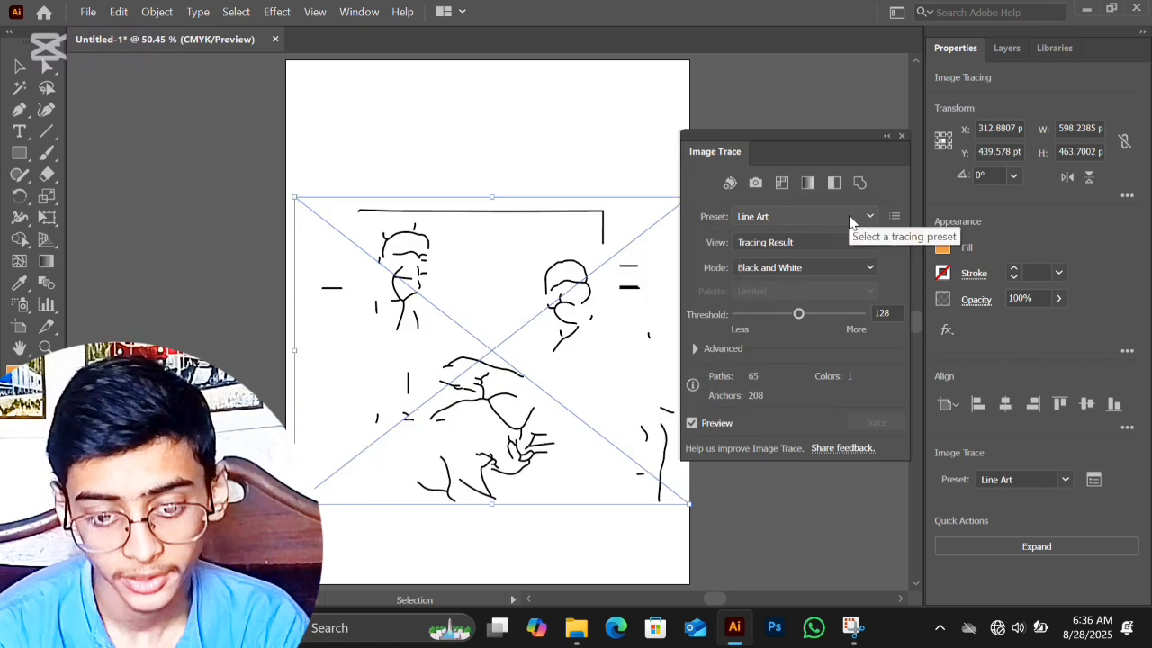
{"action": "left_click", "coordinate": [849, 216]}
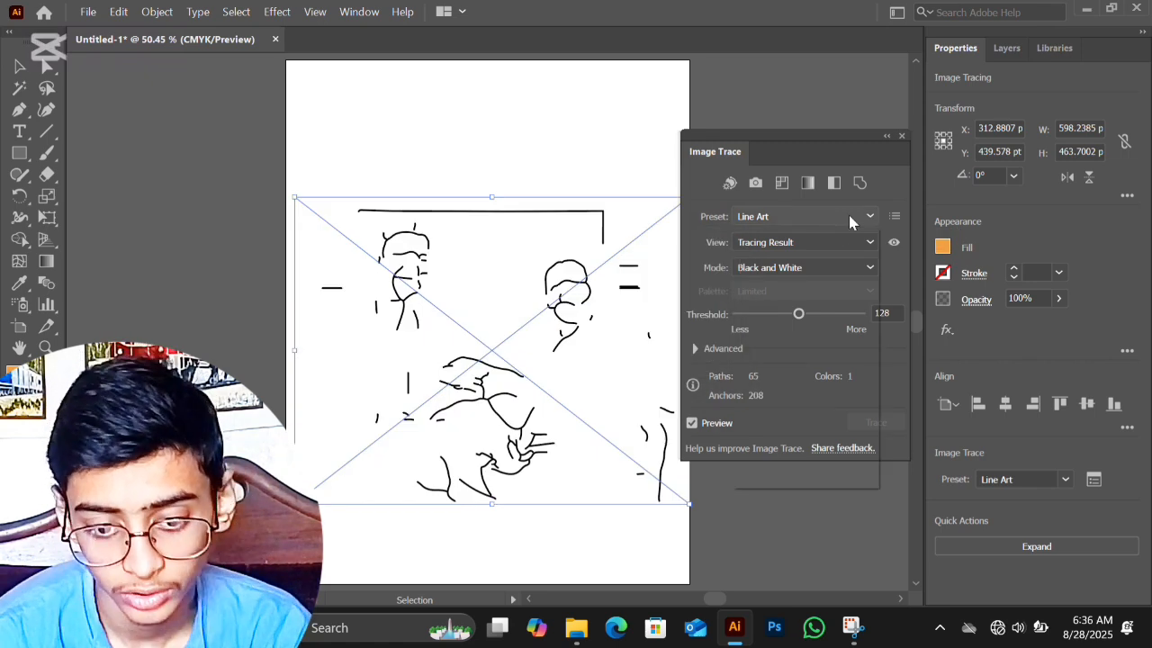
{"action": "left_click", "coordinate": [807, 478]}
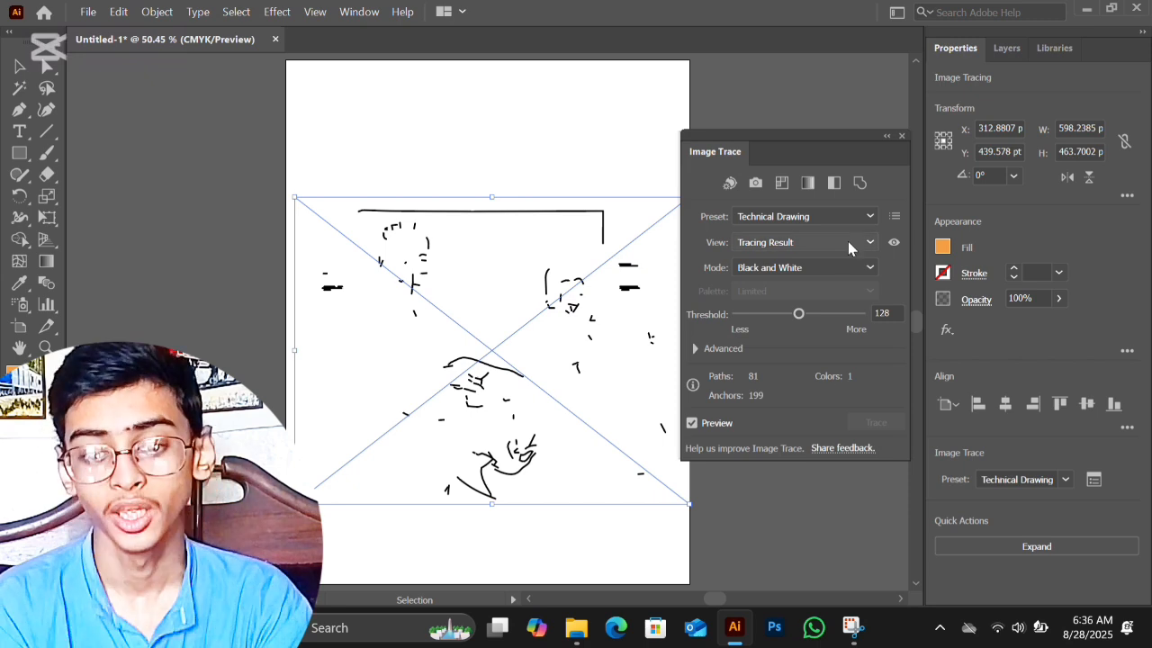
Step: Trace the photo with the High Fidelity Photo preset and raise the Colors setting to 100
{"action": "left_click", "coordinate": [856, 214]}
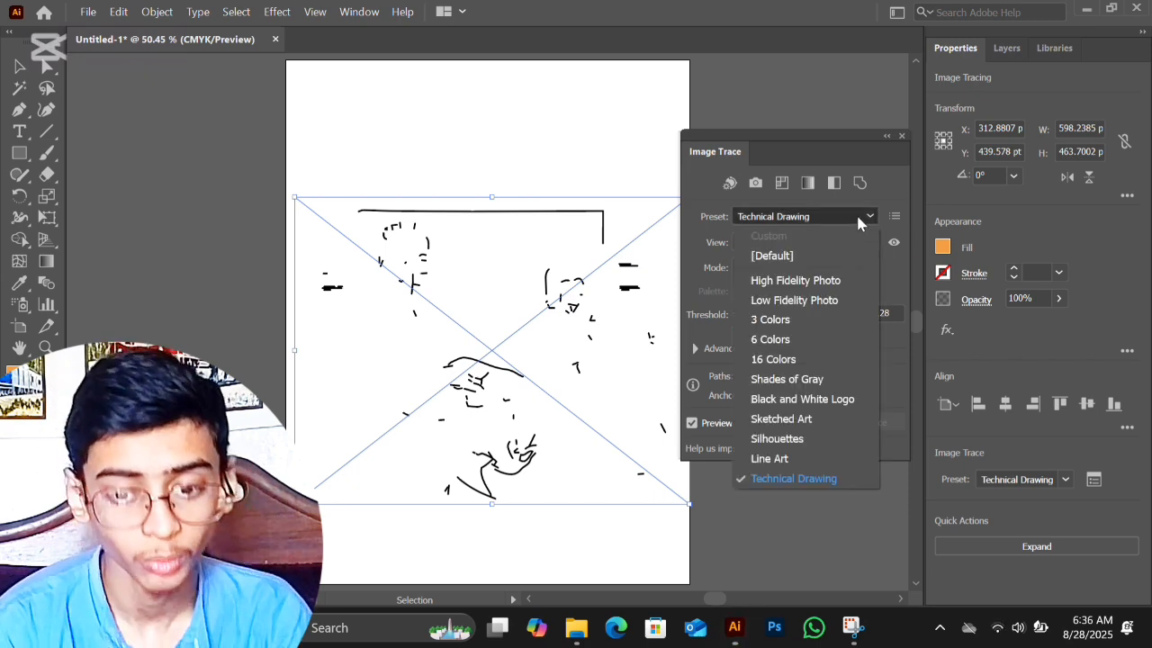
{"action": "left_click", "coordinate": [788, 280]}
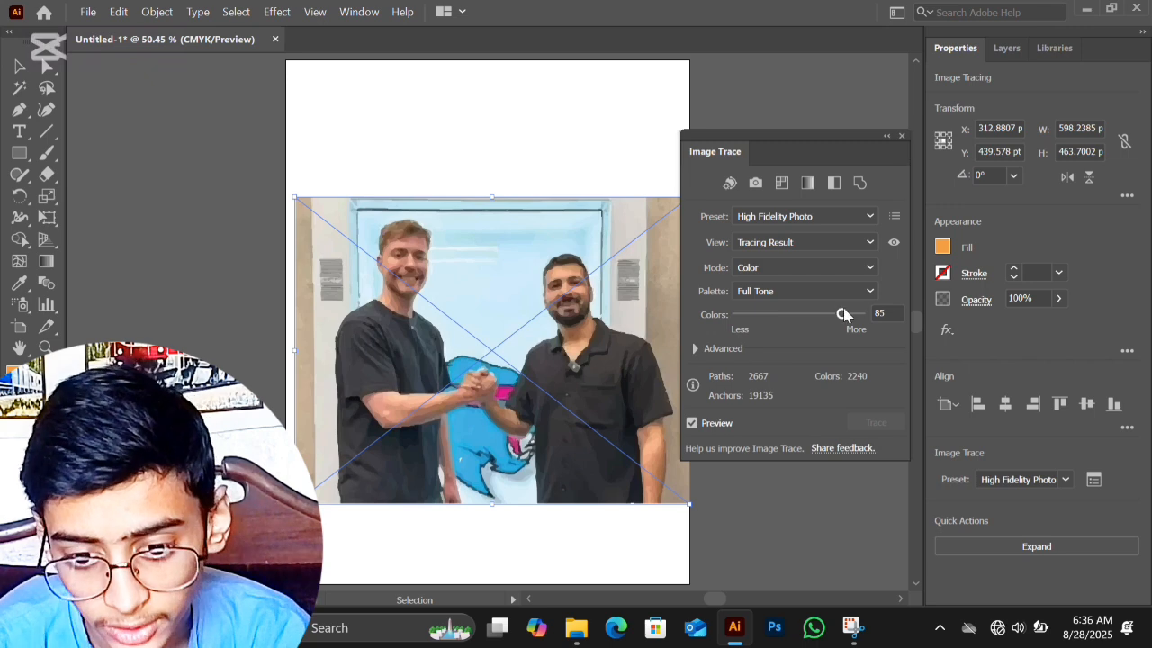
{"action": "left_click_drag", "start_coordinate": [842, 313], "coordinate": [877, 309]}
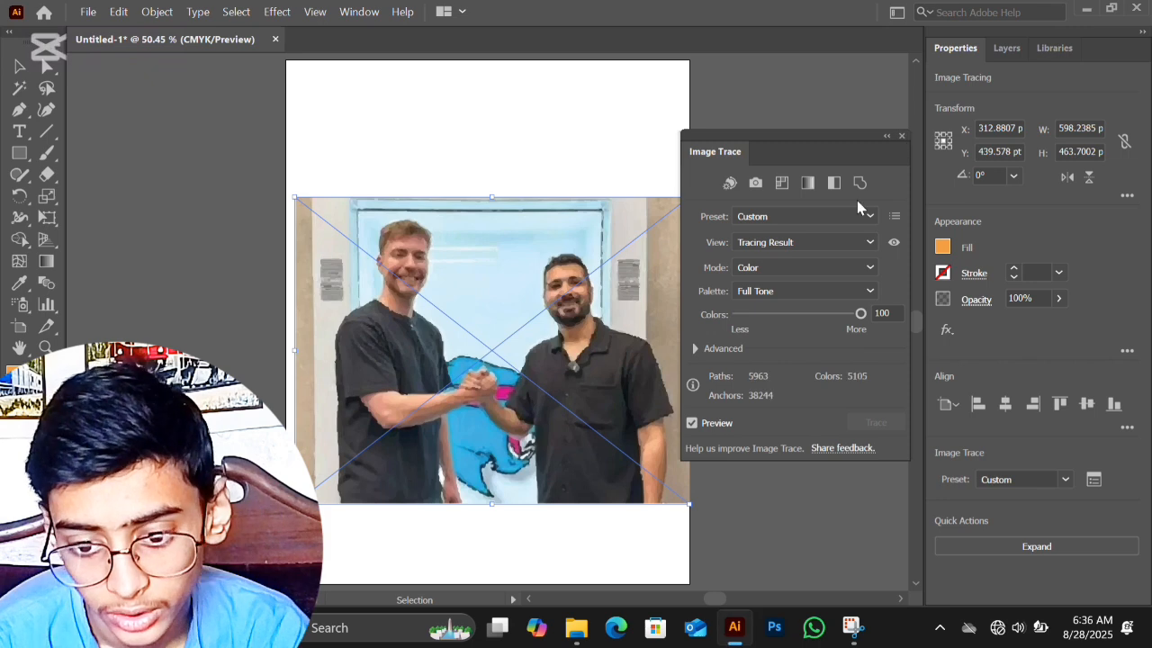
Step: Reapply the High Fidelity Photo preset to the tracing and close the Image Trace settings
{"action": "left_click", "coordinate": [853, 216]}
{"action": "left_click", "coordinate": [798, 280]}
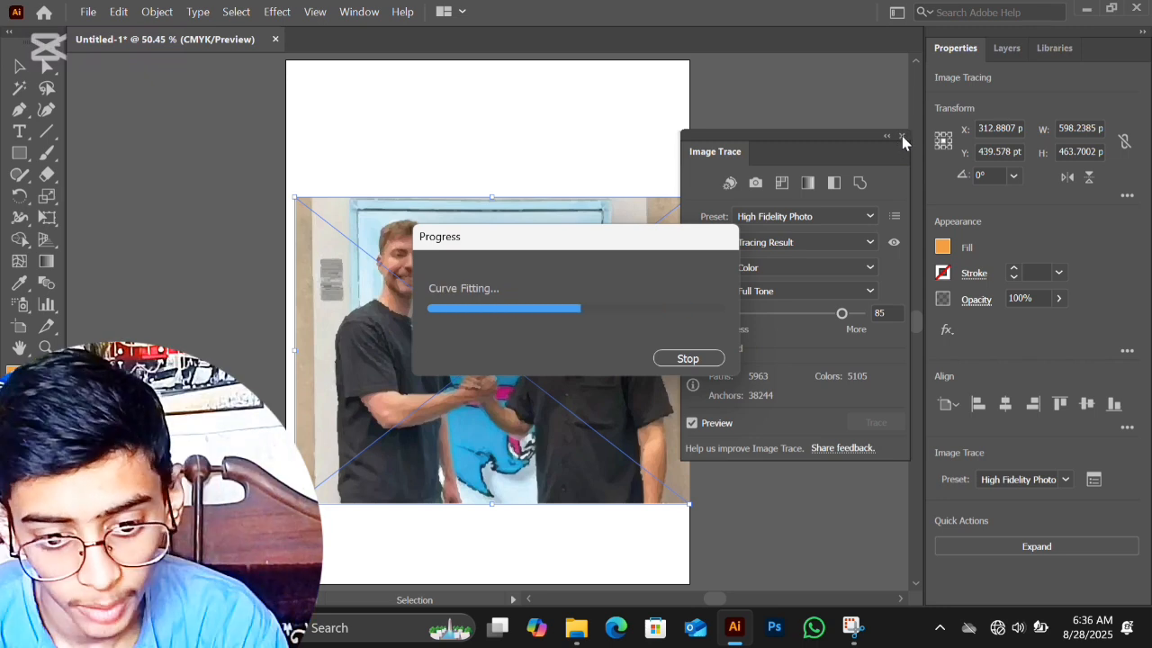
{"action": "left_click", "coordinate": [903, 138]}
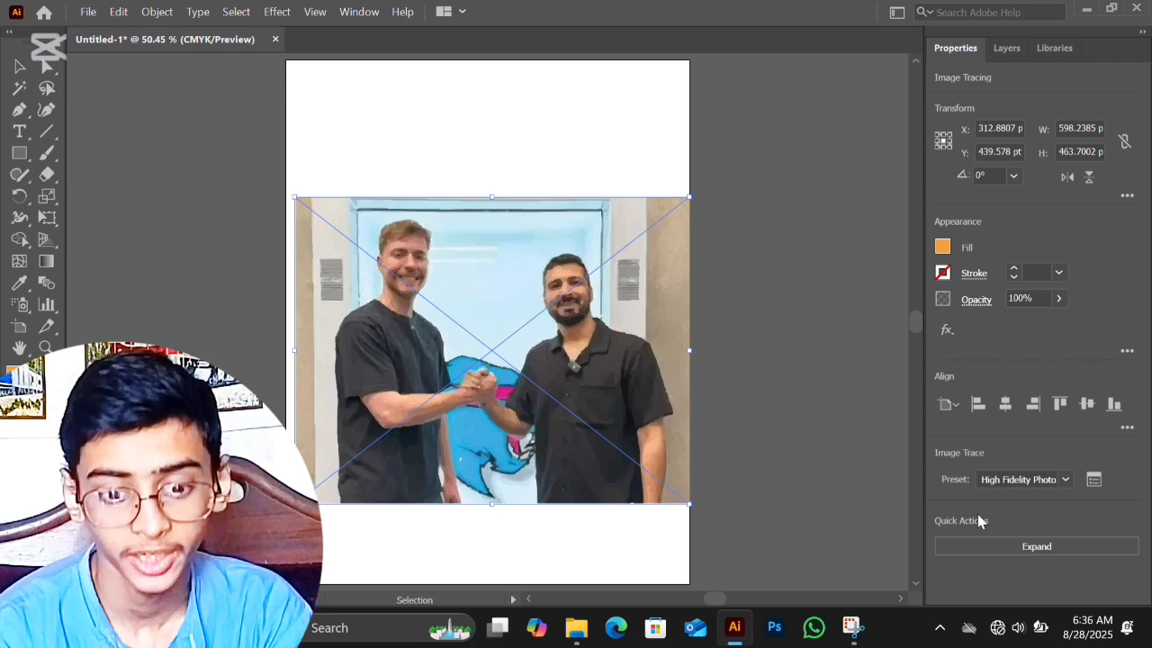
Step: Expand the photo tracing into vector paths, ungroup them and clear the selection
{"action": "left_click", "coordinate": [1094, 547]}
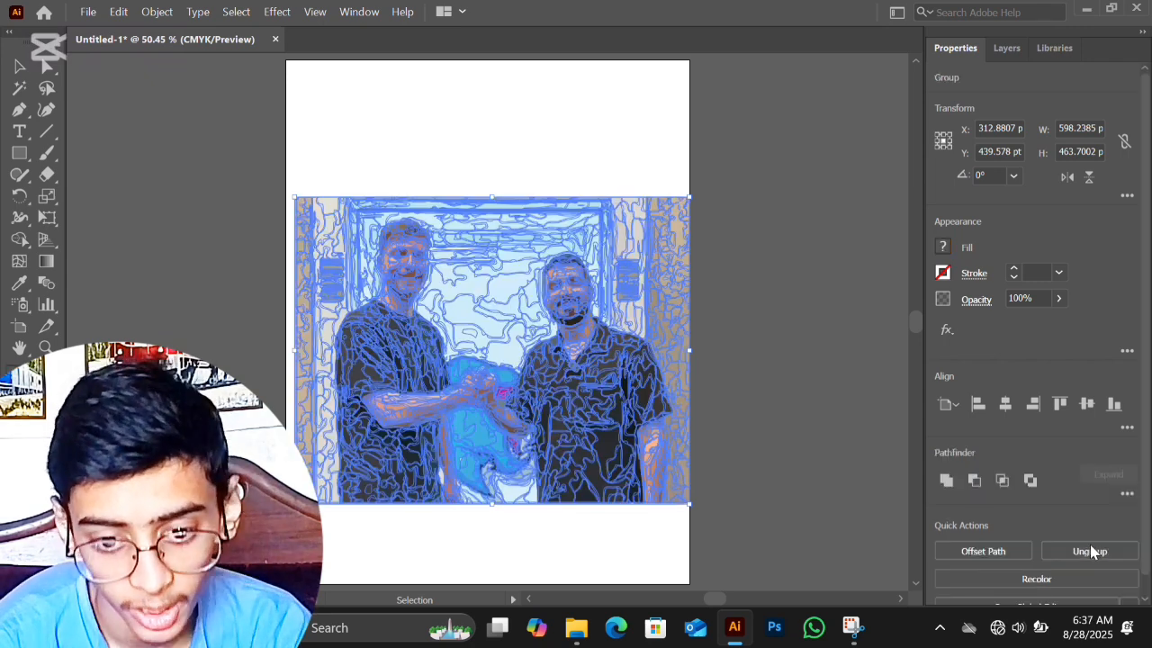
{"action": "left_click", "coordinate": [808, 286]}
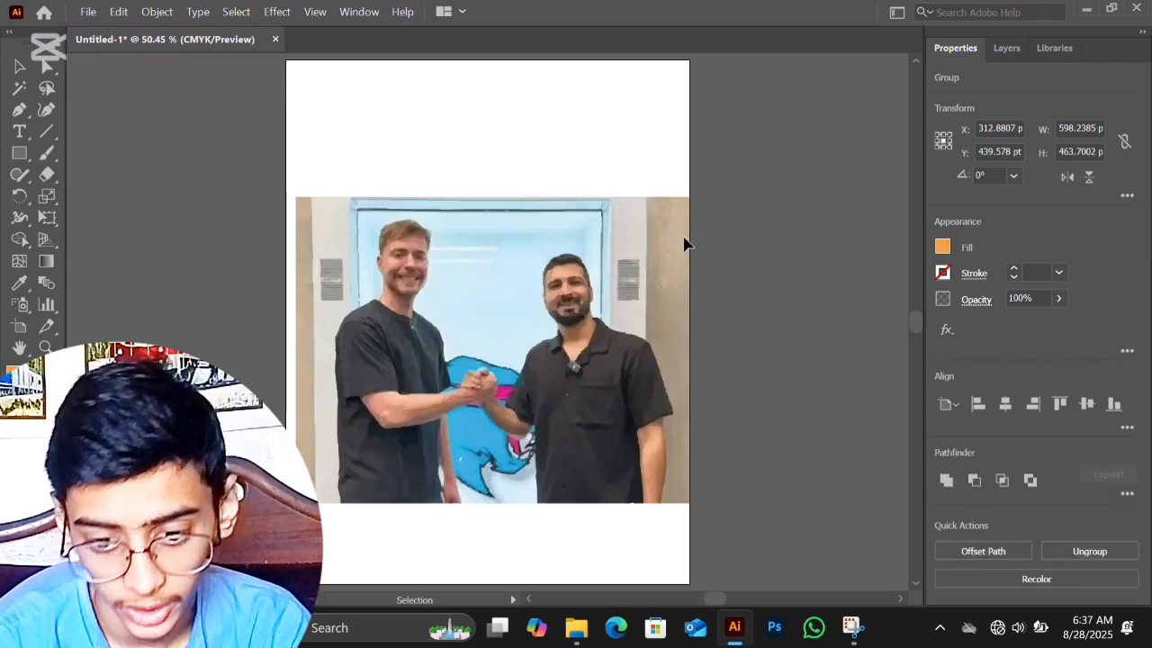
{"action": "left_click", "coordinate": [663, 261]}
{"action": "right_click", "coordinate": [663, 261]}
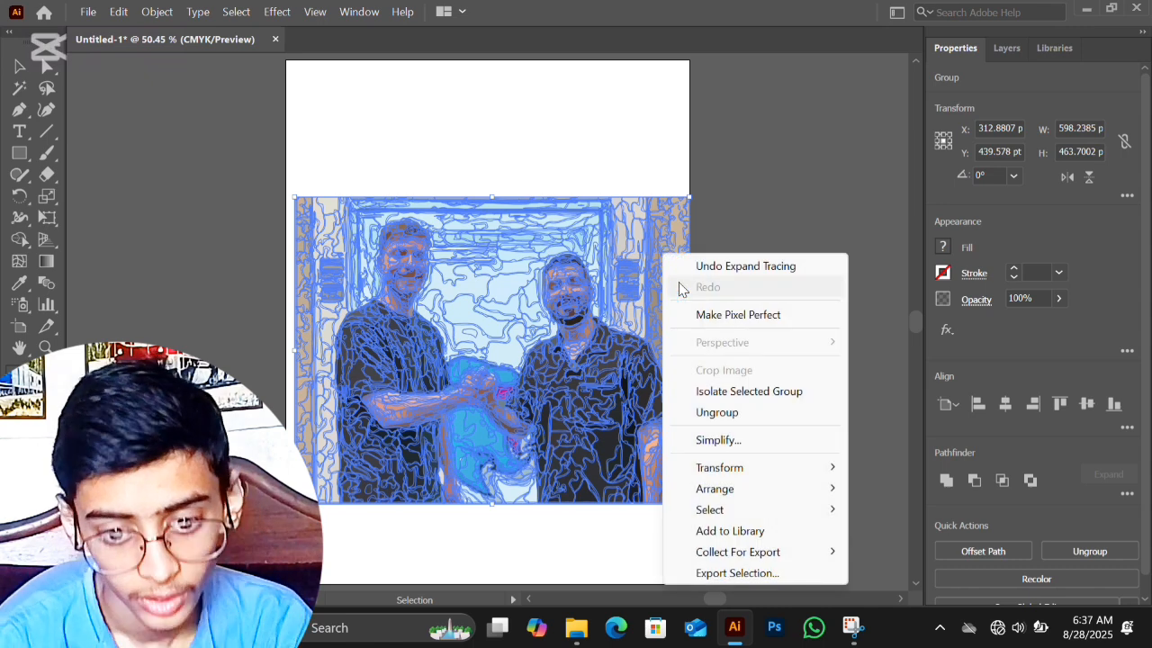
{"action": "left_click", "coordinate": [728, 419]}
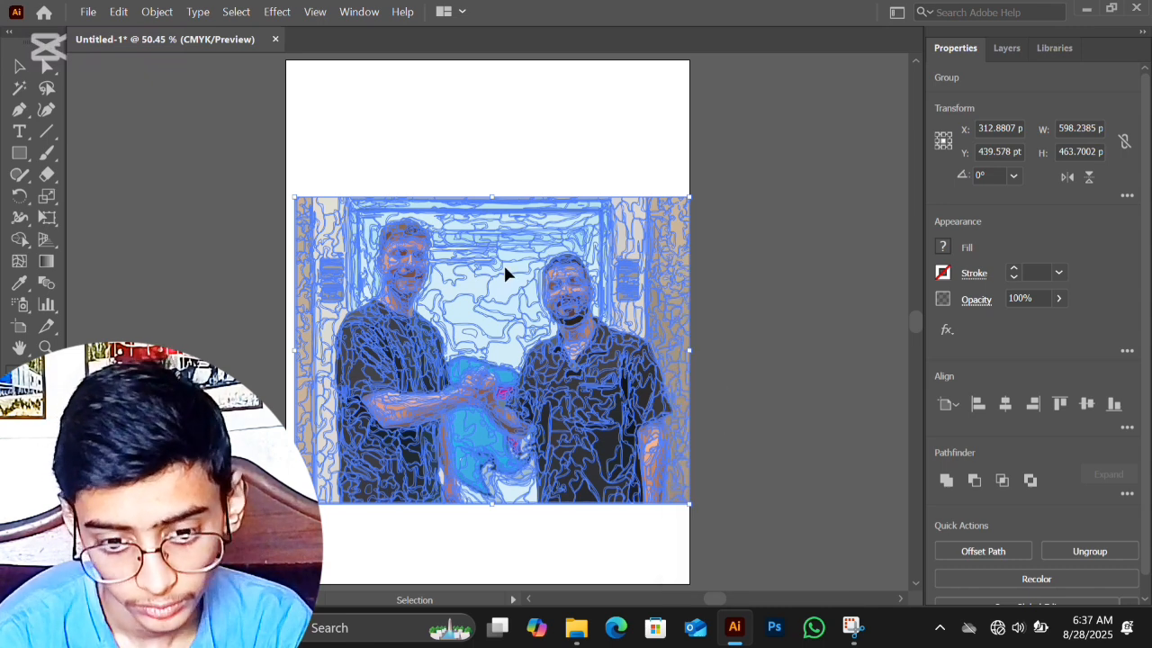
{"action": "left_click", "coordinate": [746, 286]}
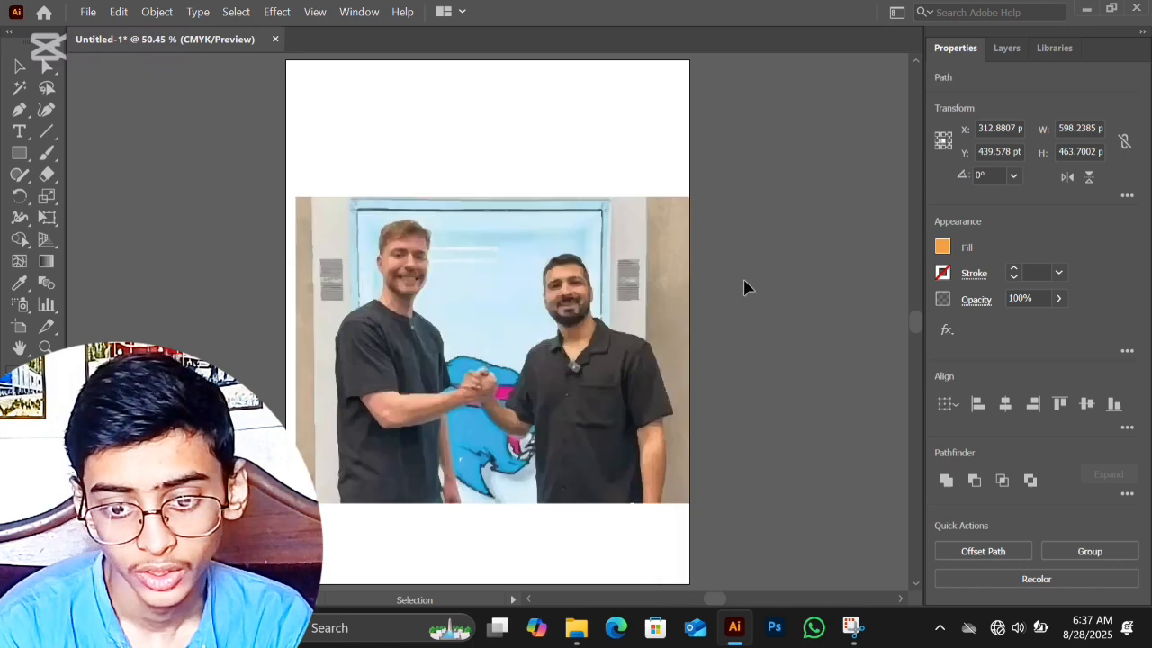
Step: Check single background paths and delete the wall pieces beside the right-hand man's head and shoulder
{"action": "left_click", "coordinate": [610, 321]}
{"action": "left_click", "coordinate": [658, 261]}
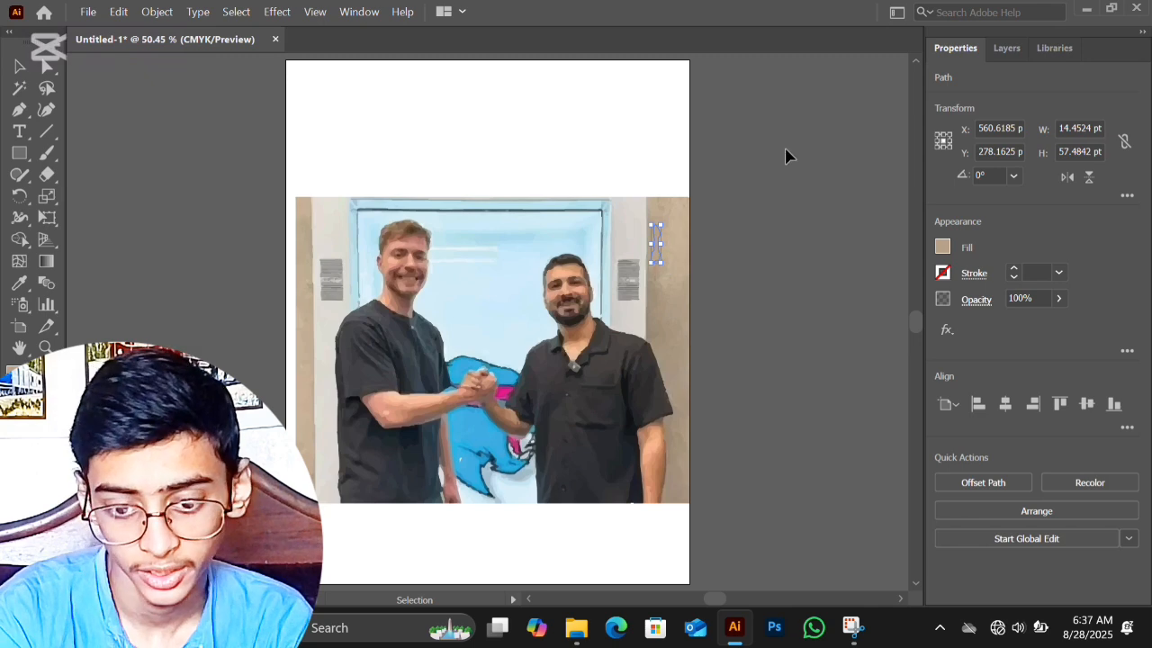
{"action": "mouse_move", "coordinate": [605, 306]}
{"action": "left_mouse_down"}
{"action": "mouse_move", "coordinate": [635, 289]}
{"action": "mouse_move", "coordinate": [712, 367]}
{"action": "left_mouse_up"}
{"action": "key", "text": "Delete"}
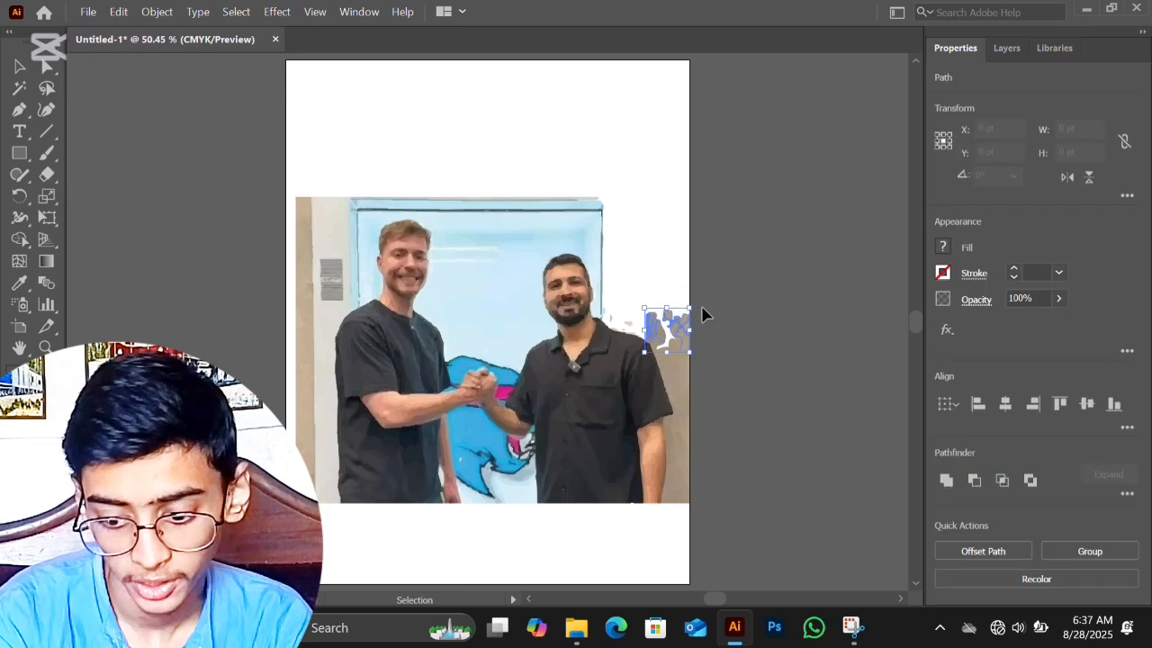
{"action": "key", "text": "Delete"}
{"action": "left_click_drag", "start_coordinate": [667, 444], "coordinate": [671, 370]}
{"action": "key", "text": "Delete"}
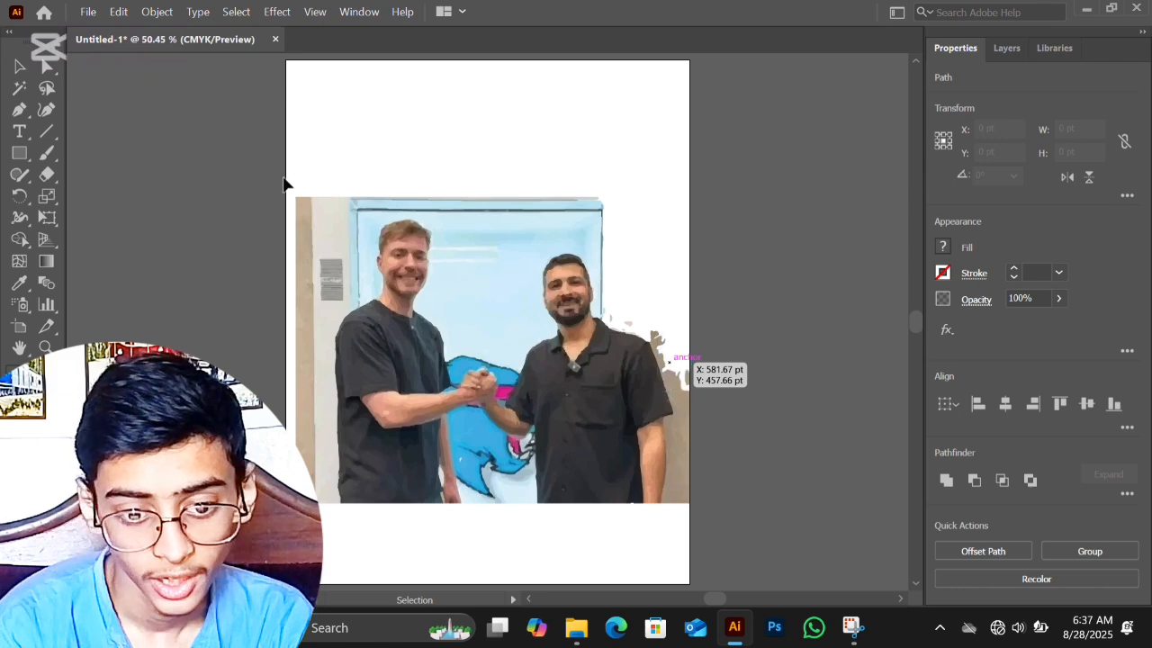
Step: Delete the wall pieces along the photo's left edge, from its upper corner down beside the left-hand man
{"action": "left_click_drag", "start_coordinate": [285, 180], "coordinate": [347, 302]}
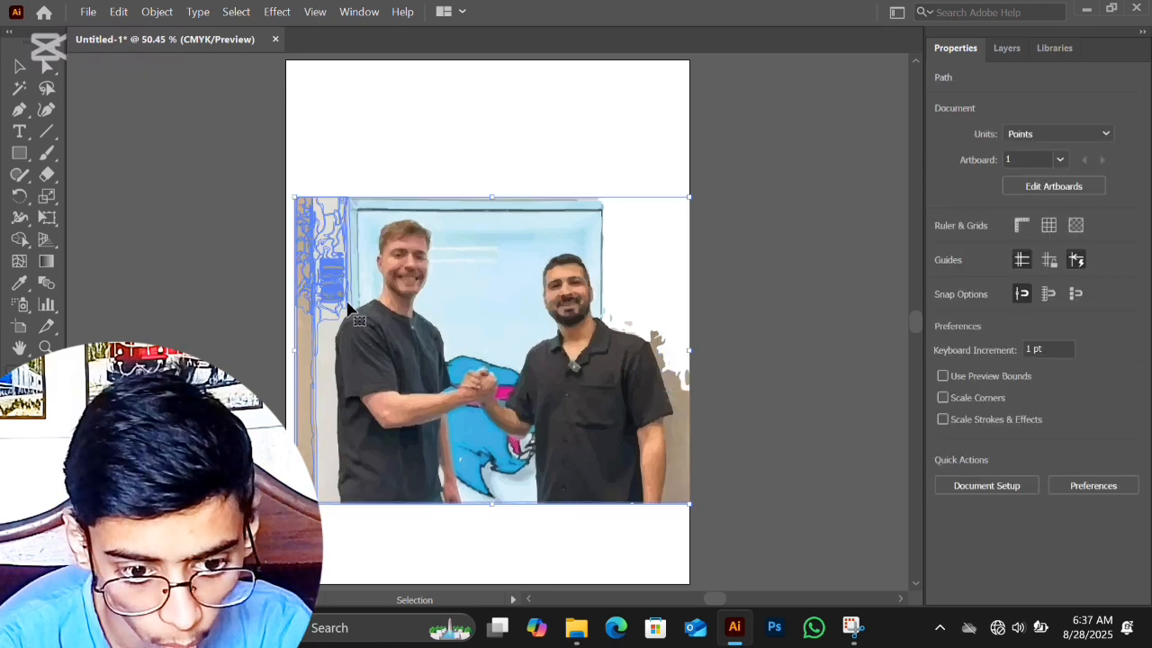
{"action": "key", "text": "Delete"}
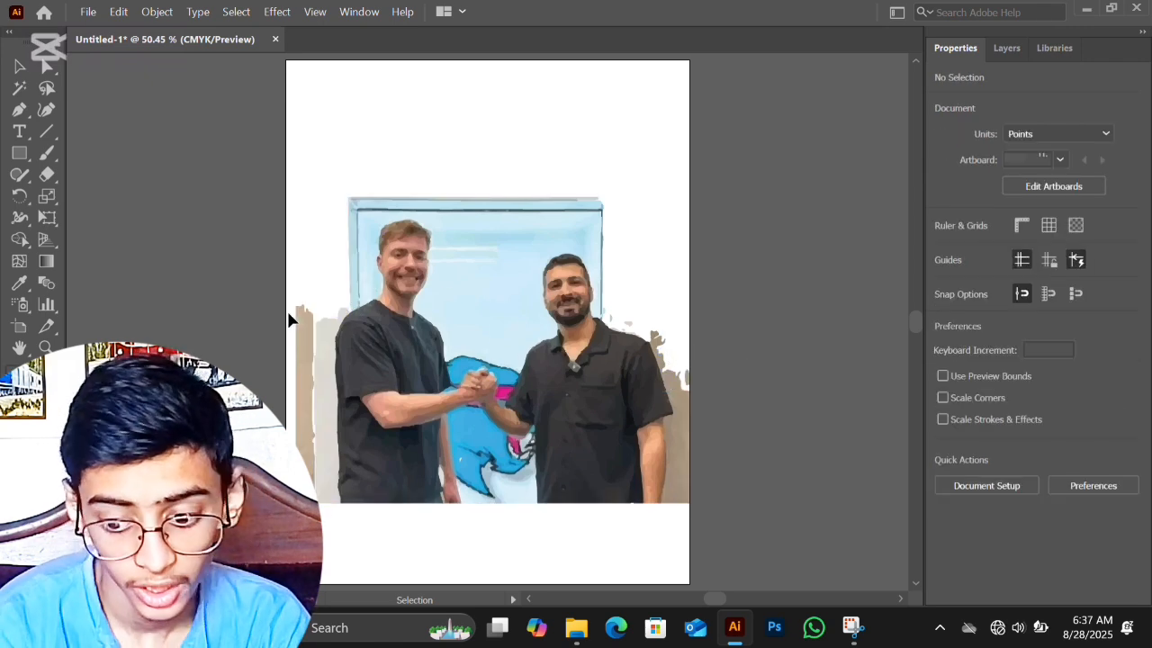
{"action": "mouse_move", "coordinate": [277, 293]}
{"action": "left_mouse_down"}
{"action": "mouse_move", "coordinate": [300, 331]}
{"action": "mouse_move", "coordinate": [328, 506]}
{"action": "left_mouse_up"}
{"action": "key", "text": "Delete"}
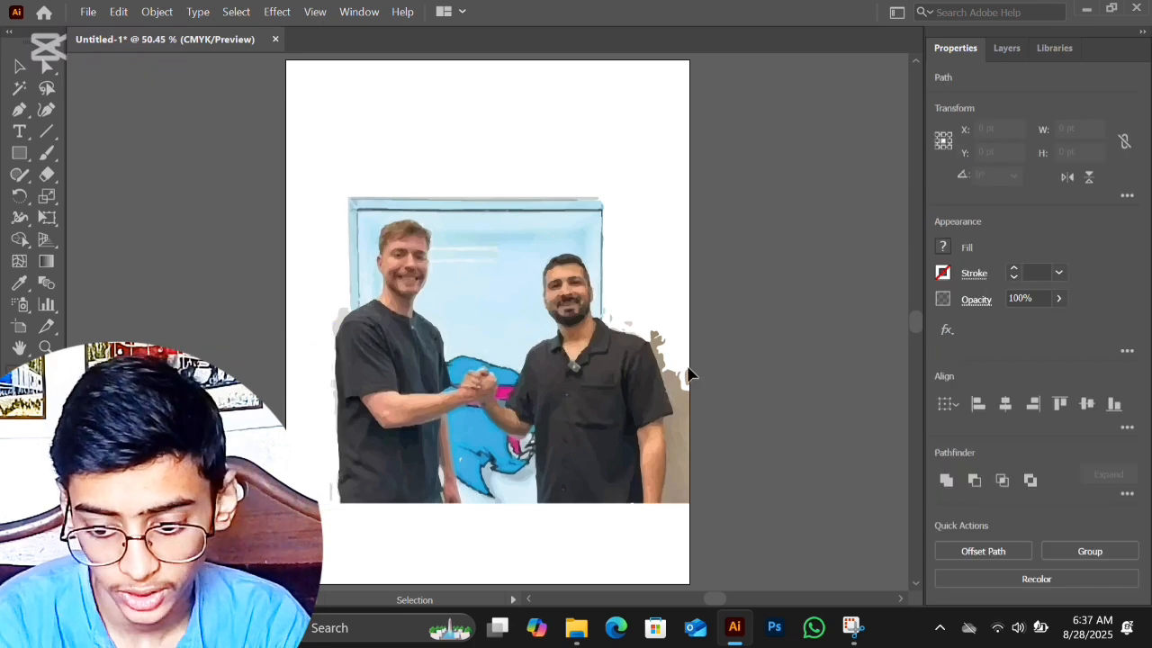
Step: Delete the remaining wall pieces beside the right-hand man's arm and select a small blue path in the mascot drawing
{"action": "left_click_drag", "start_coordinate": [673, 523], "coordinate": [676, 522]}
{"action": "key", "text": "Delete"}
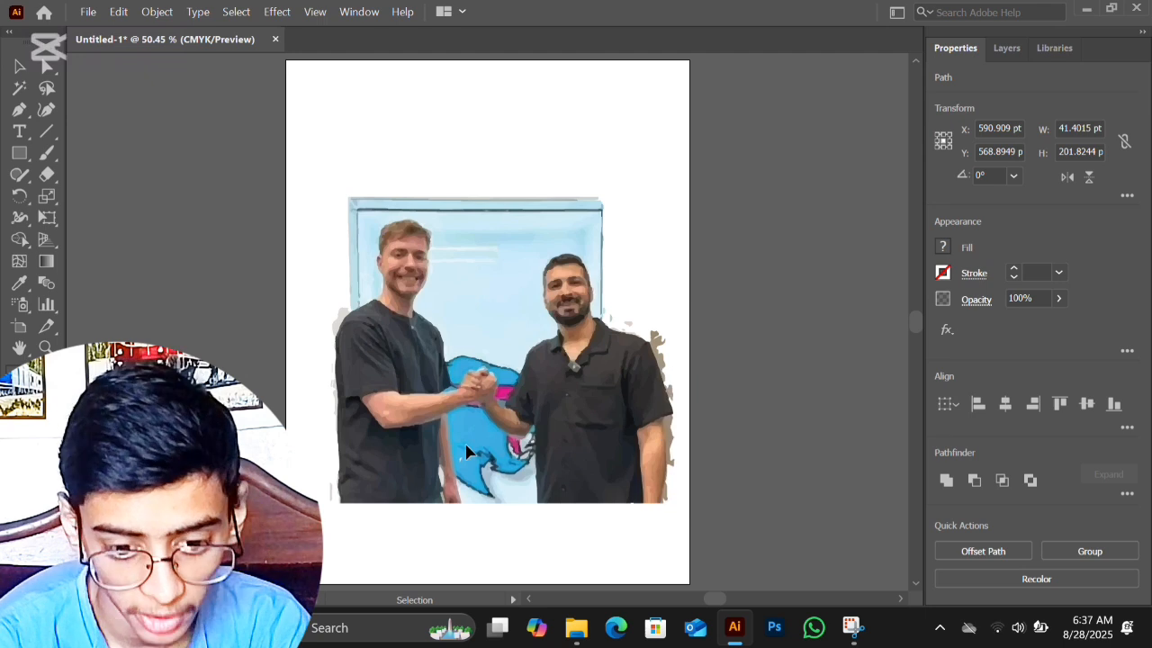
{"action": "left_click", "coordinate": [467, 441]}
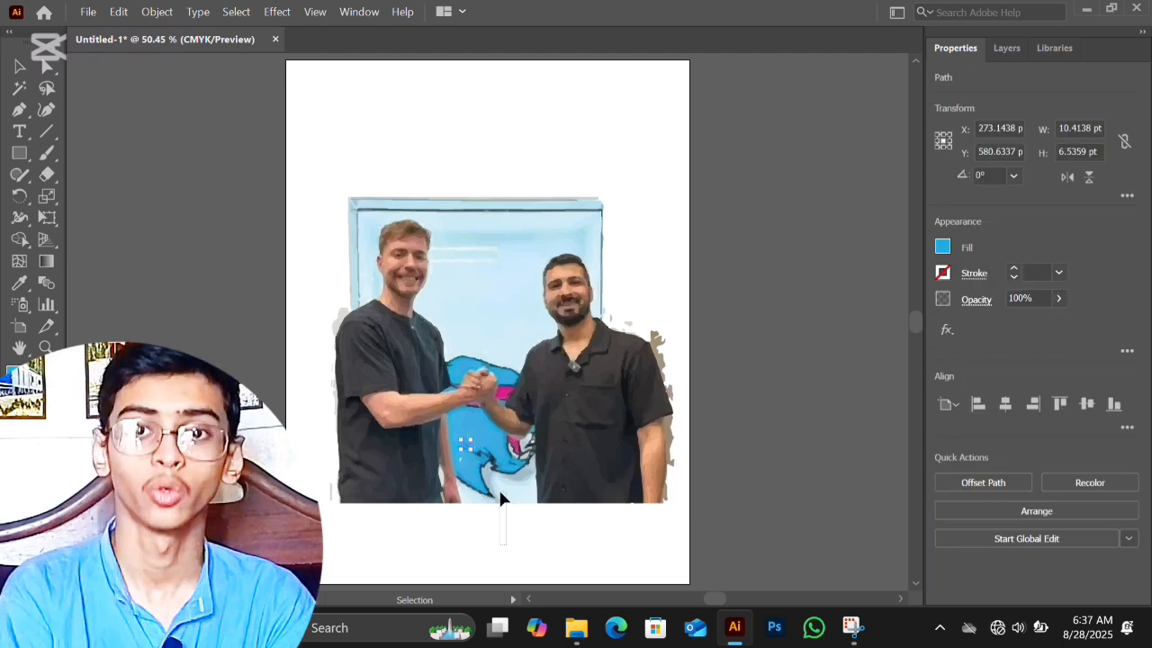